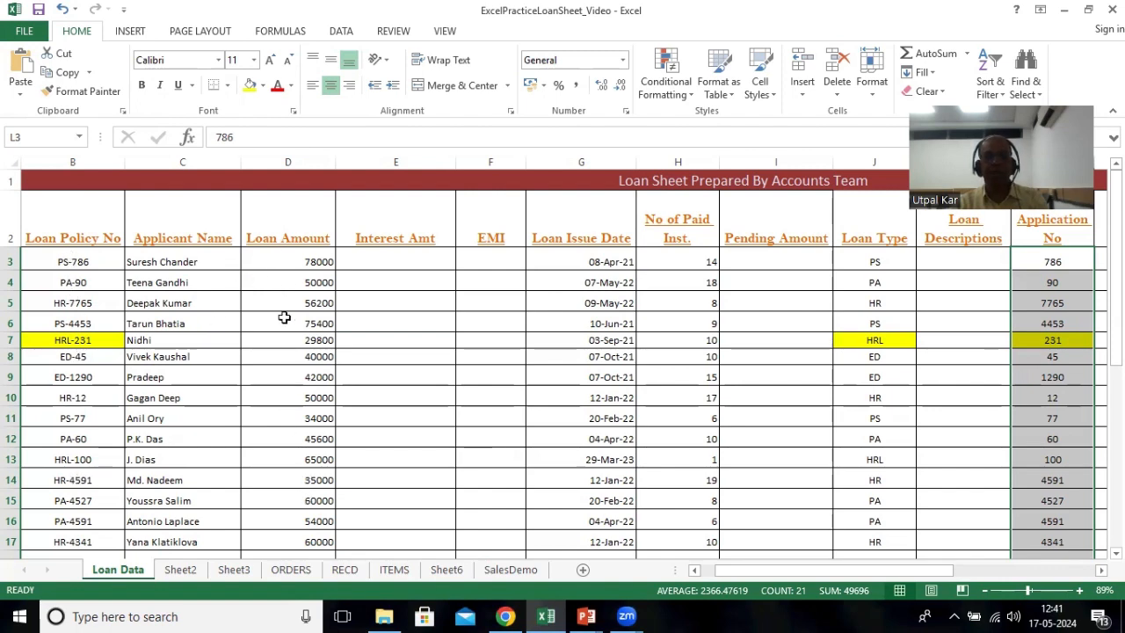
Step: Format the Loan Amount cells D3:D23 as Accounting with the ₹ symbol and 2 decimal places
left_click_drag(274, 262, 276, 503)
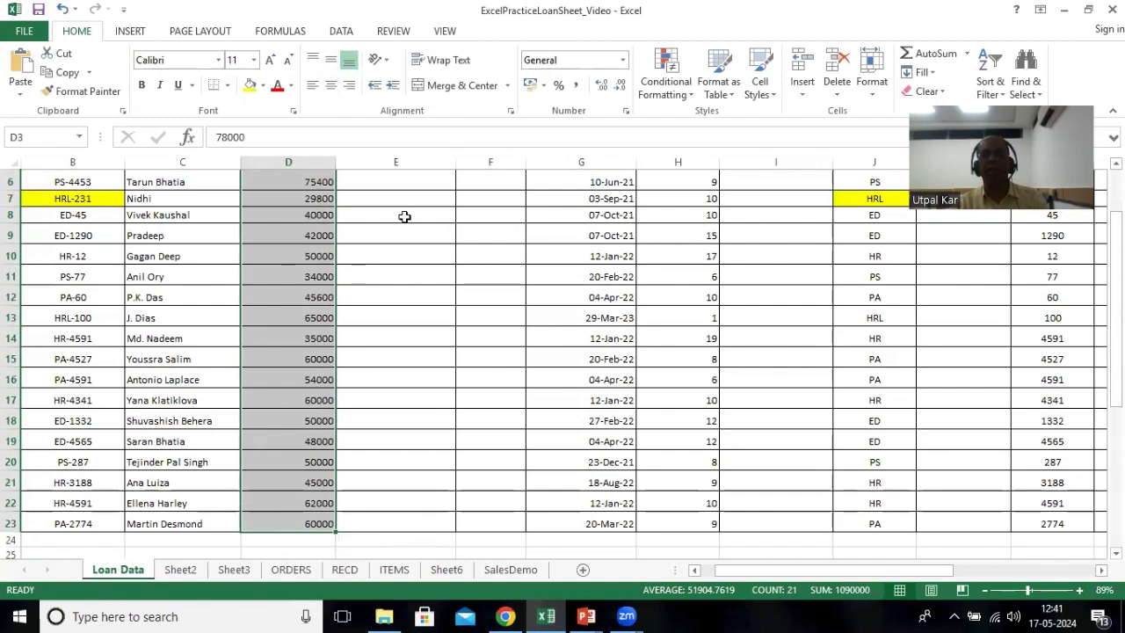
left_click(544, 85)
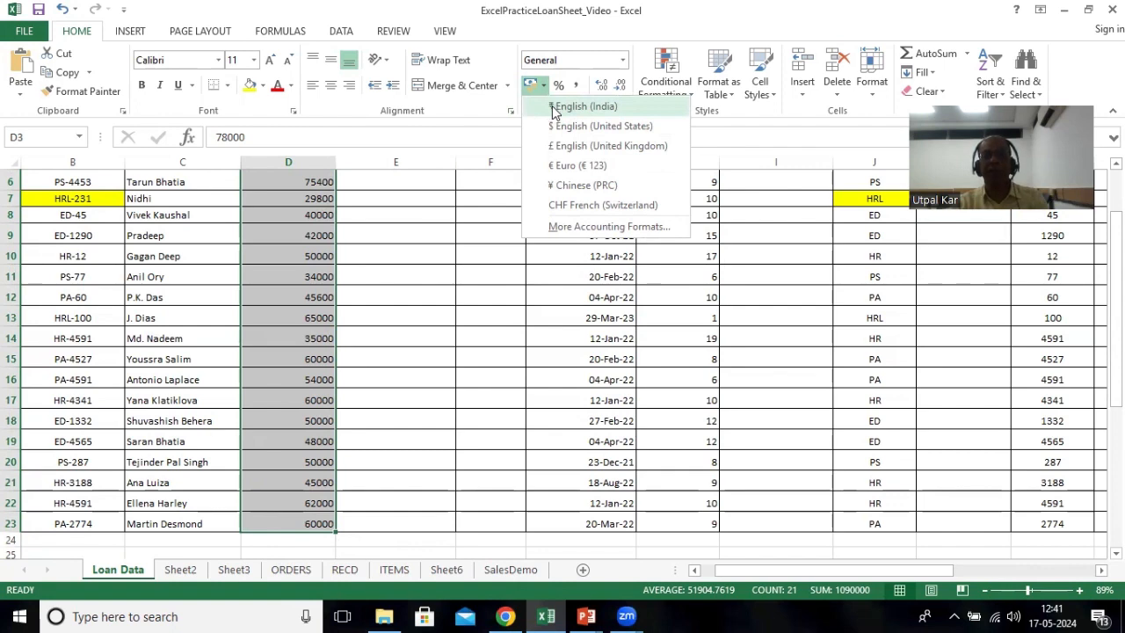
left_click(559, 227)
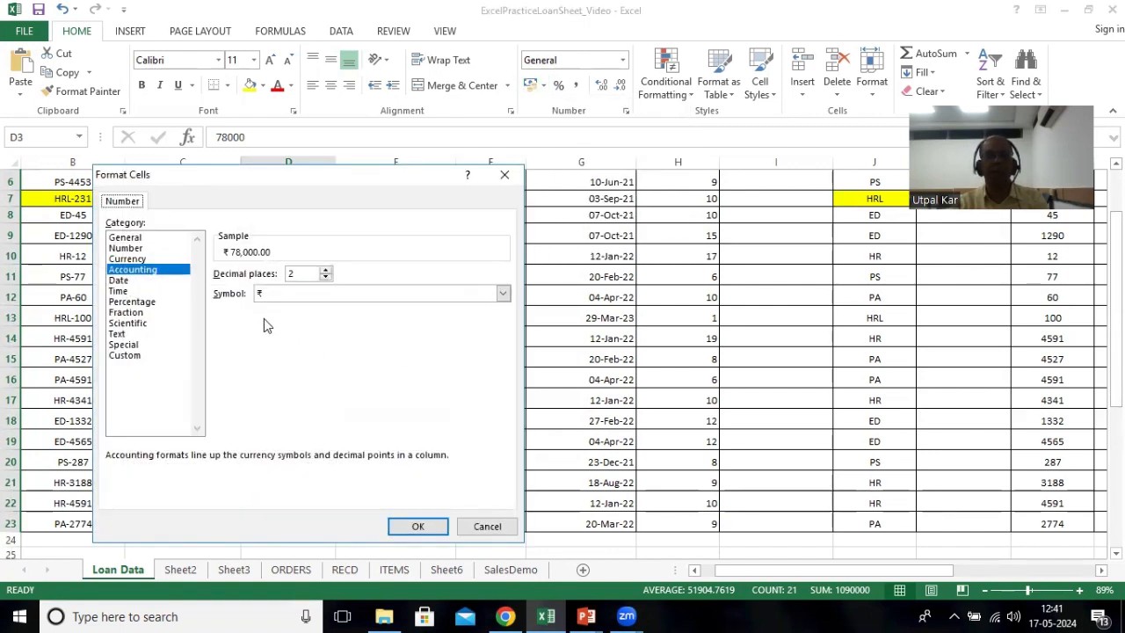
left_click(270, 297)
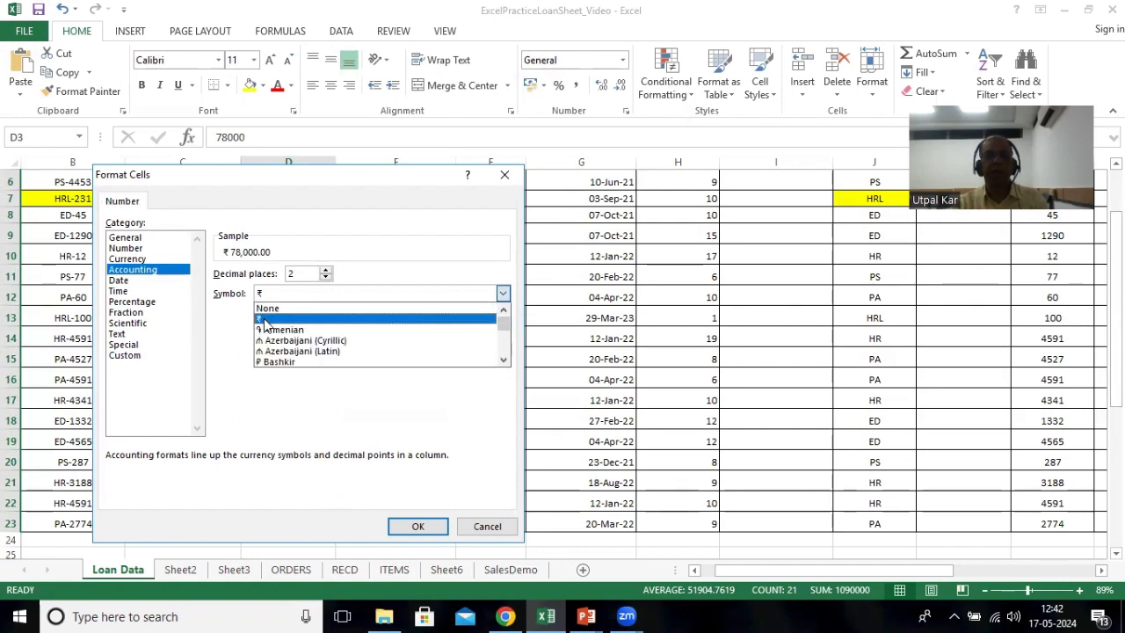
left_click(263, 320)
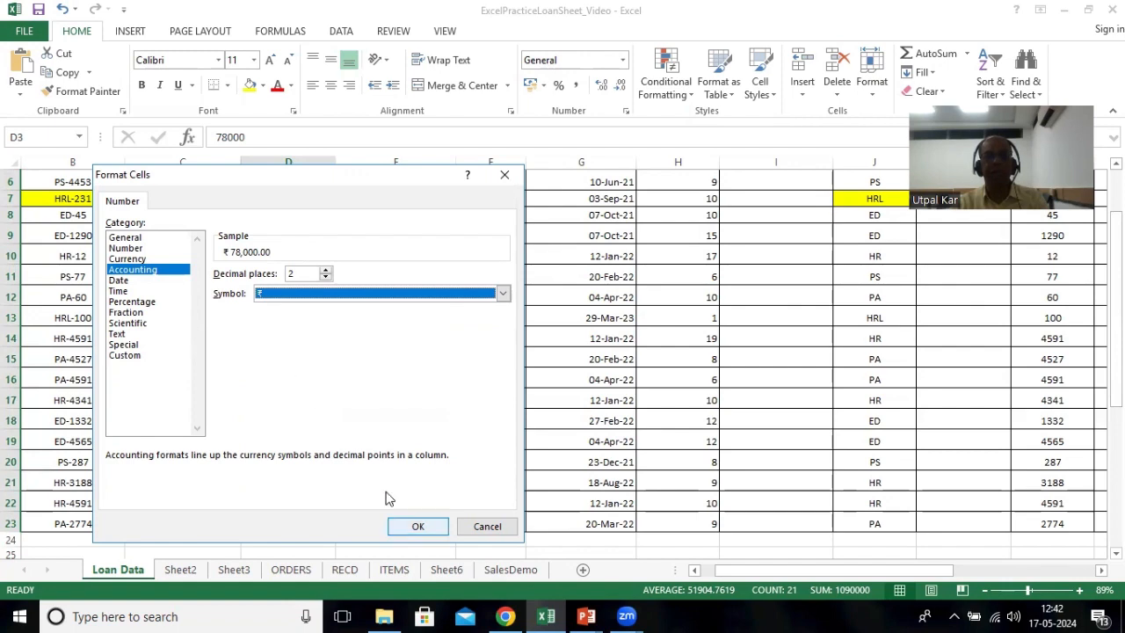
left_click(415, 525)
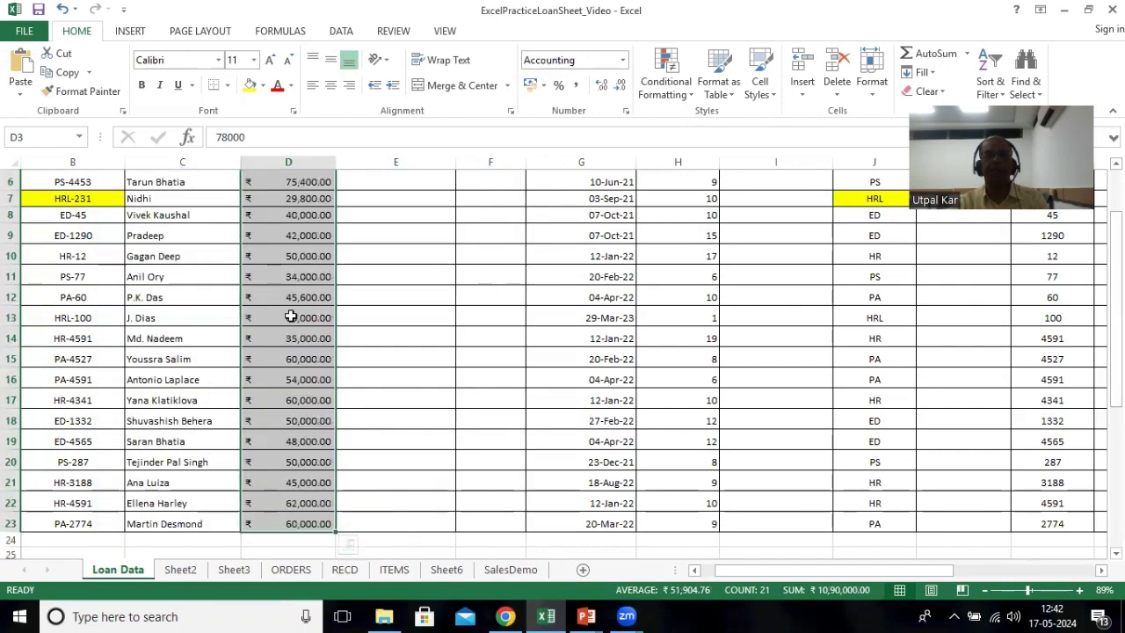
Step: Enter a formula in E3 computing the interest amount as the loan amount in D3 times 7%
scroll(268, 245, "up", 1)
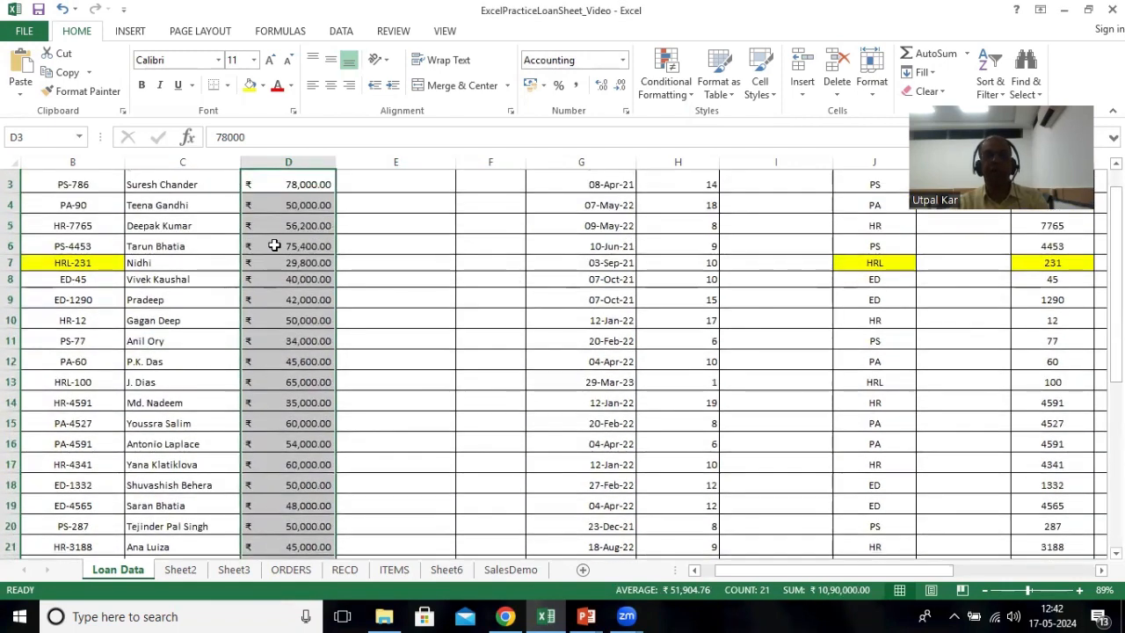
scroll(274, 246, "up", 1)
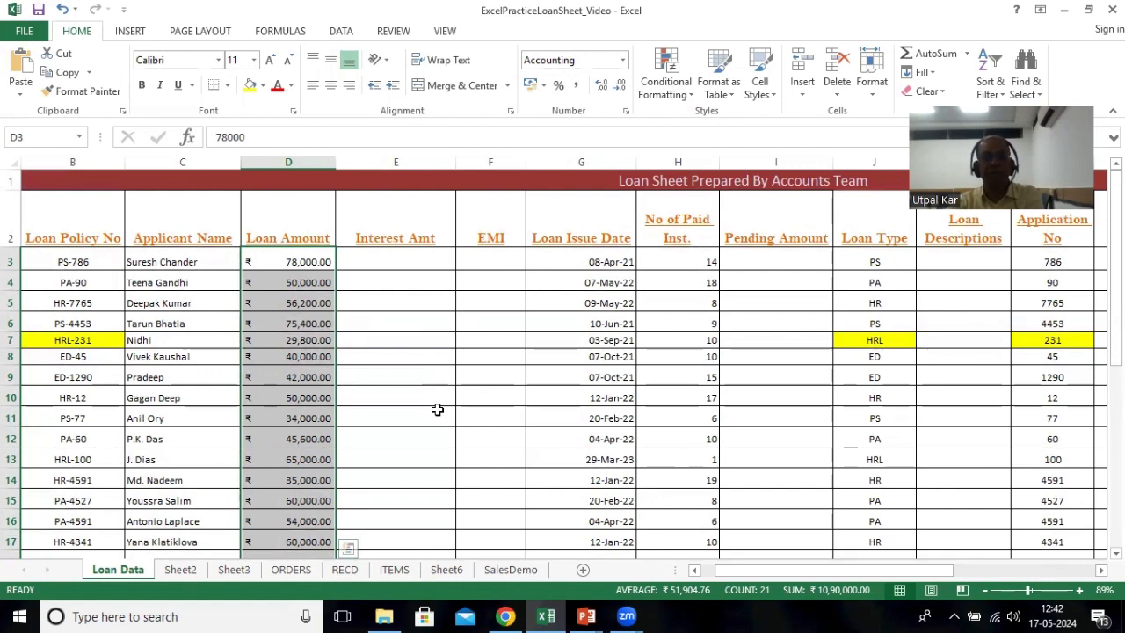
left_click(401, 257)
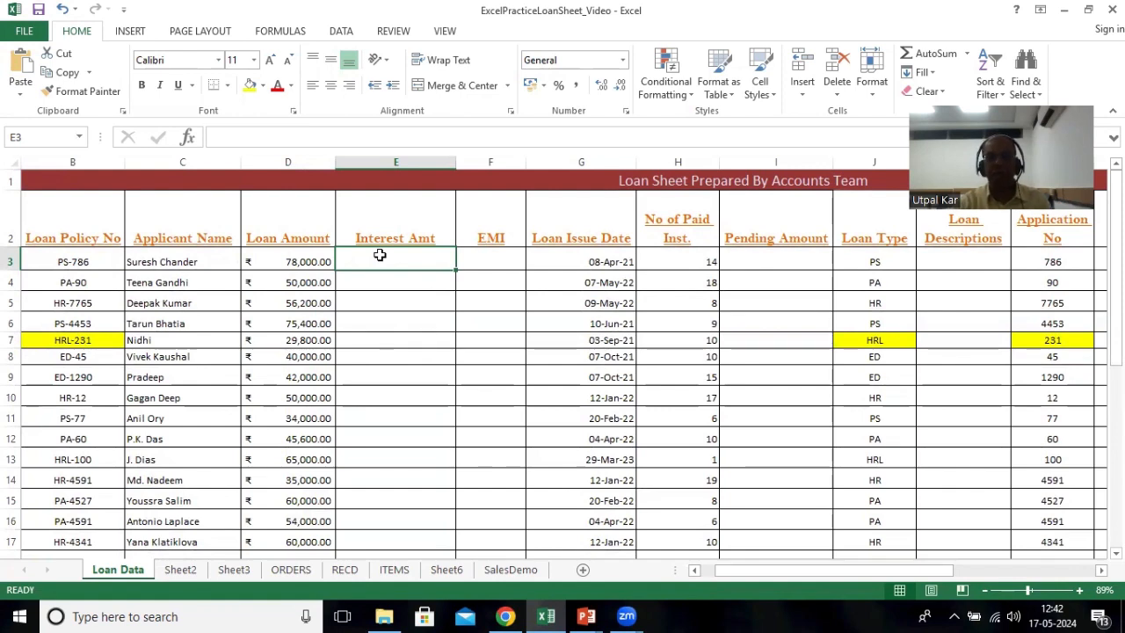
type("=")
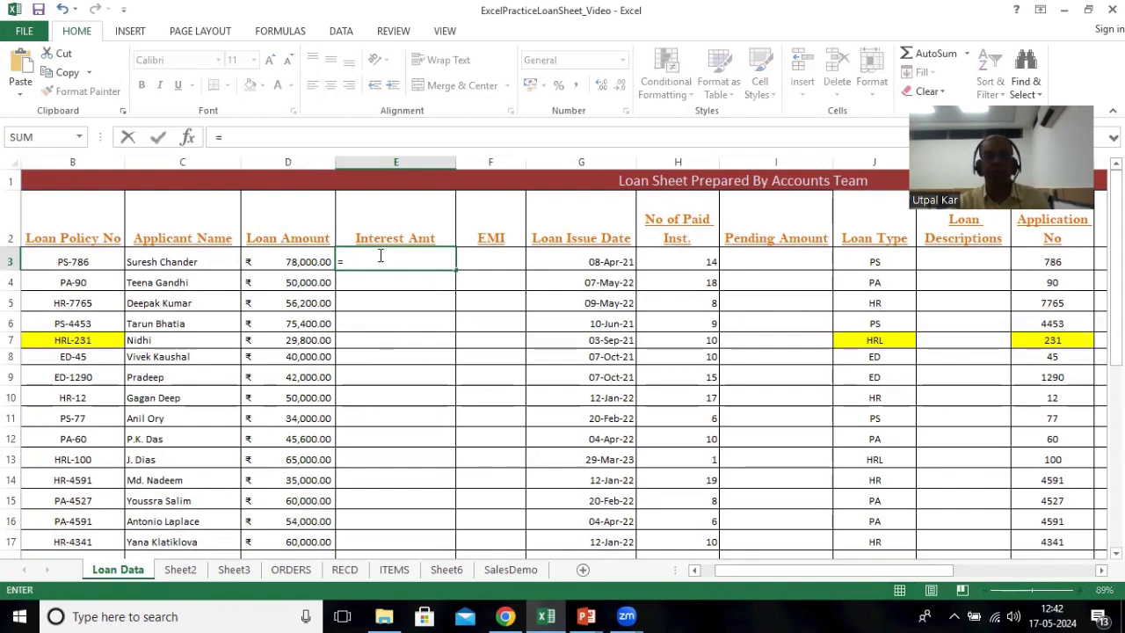
left_click(270, 262)
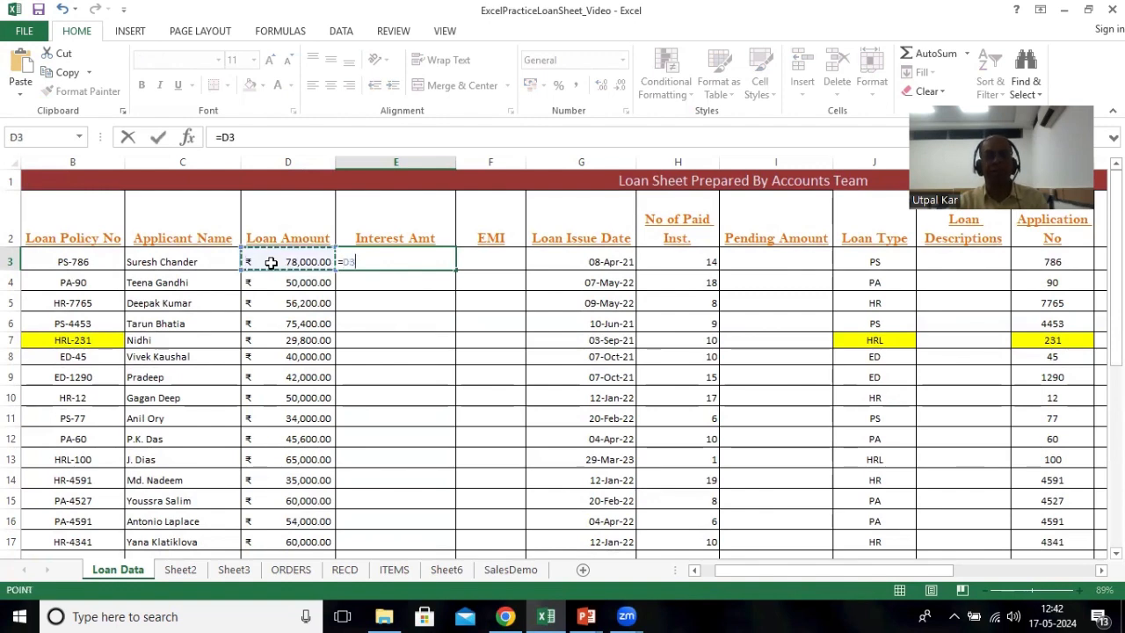
type("*7")
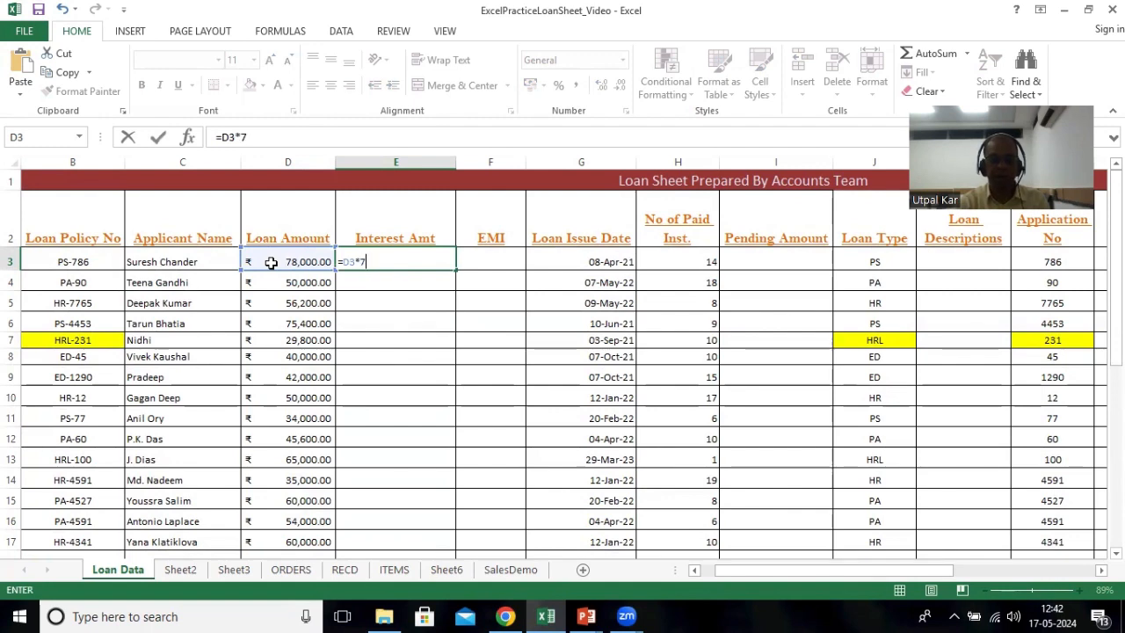
type("%")
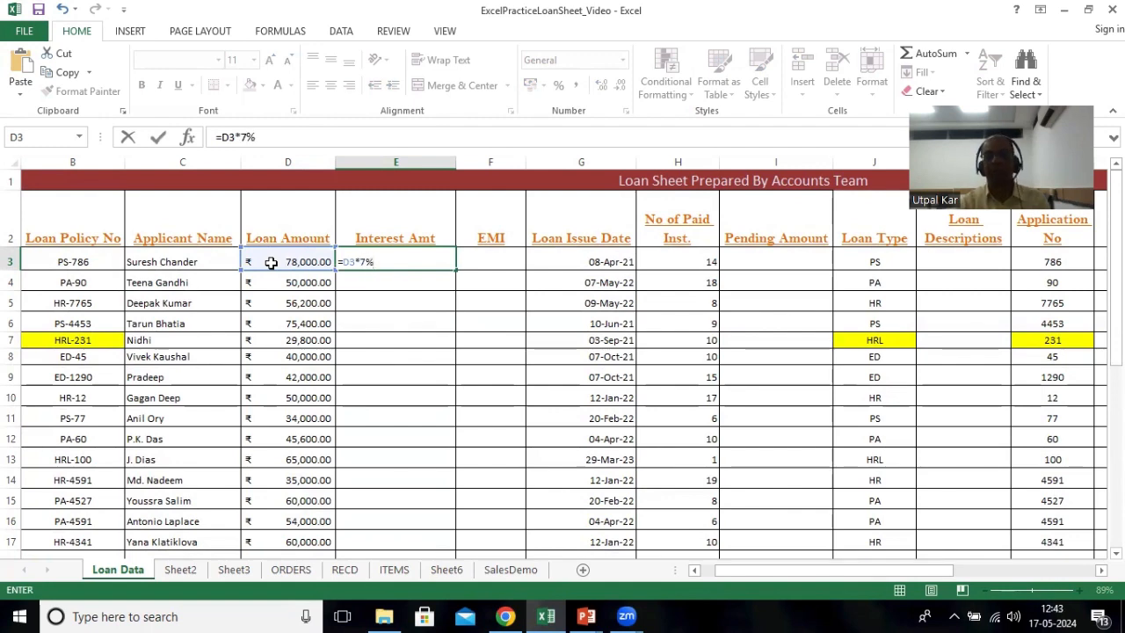
key("Return")
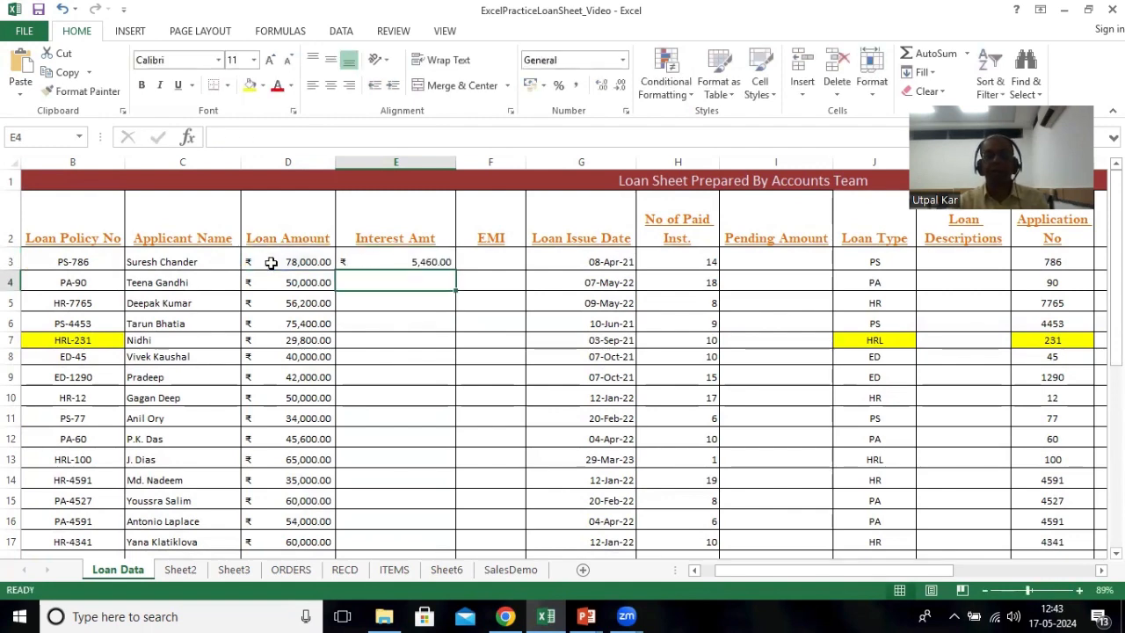
Step: Fill the interest formula from E3 down to E23 and inspect several of the copied formulas
left_click(367, 264)
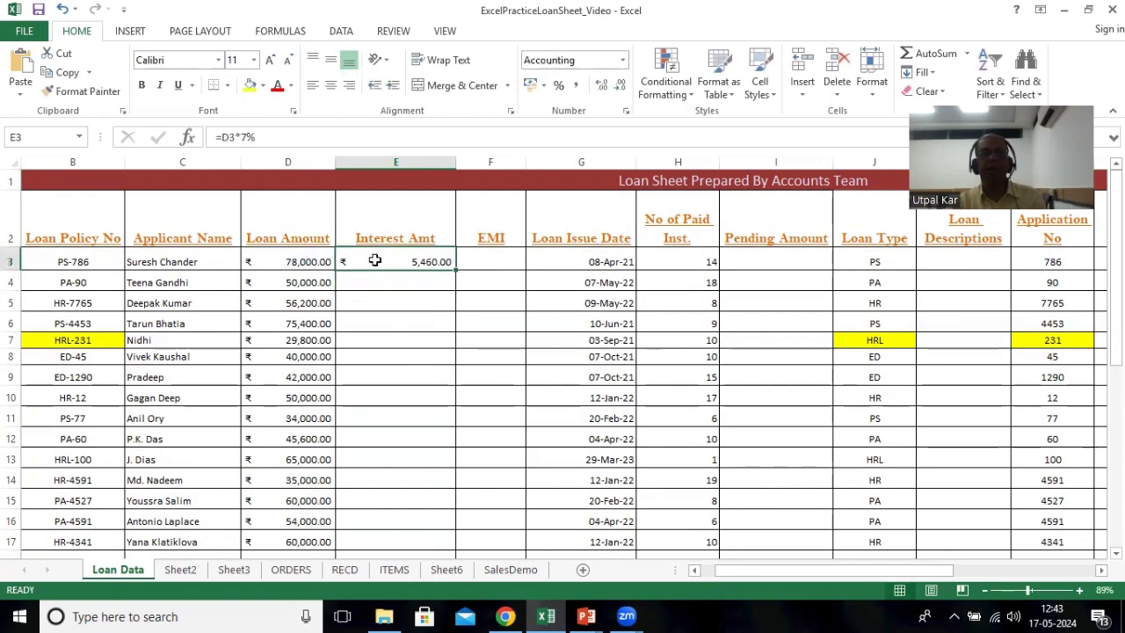
mouse_move(457, 272)
left_mouse_down()
mouse_move(448, 545)
mouse_move(448, 494)
left_mouse_up()
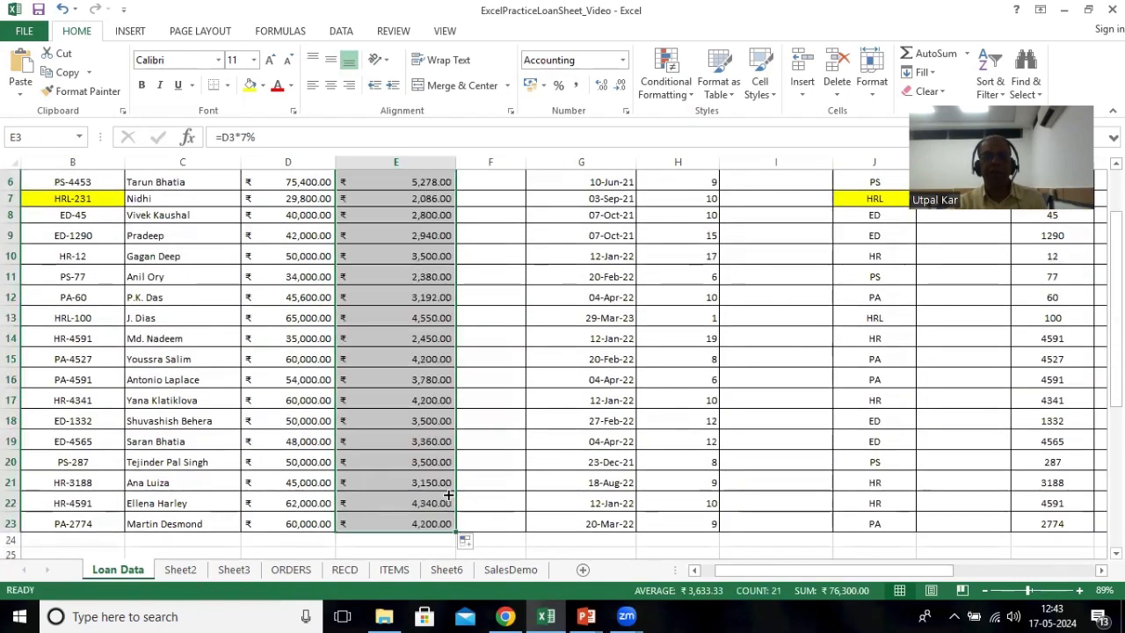
scroll(402, 367, "up", 1)
scroll(402, 366, "up", 1)
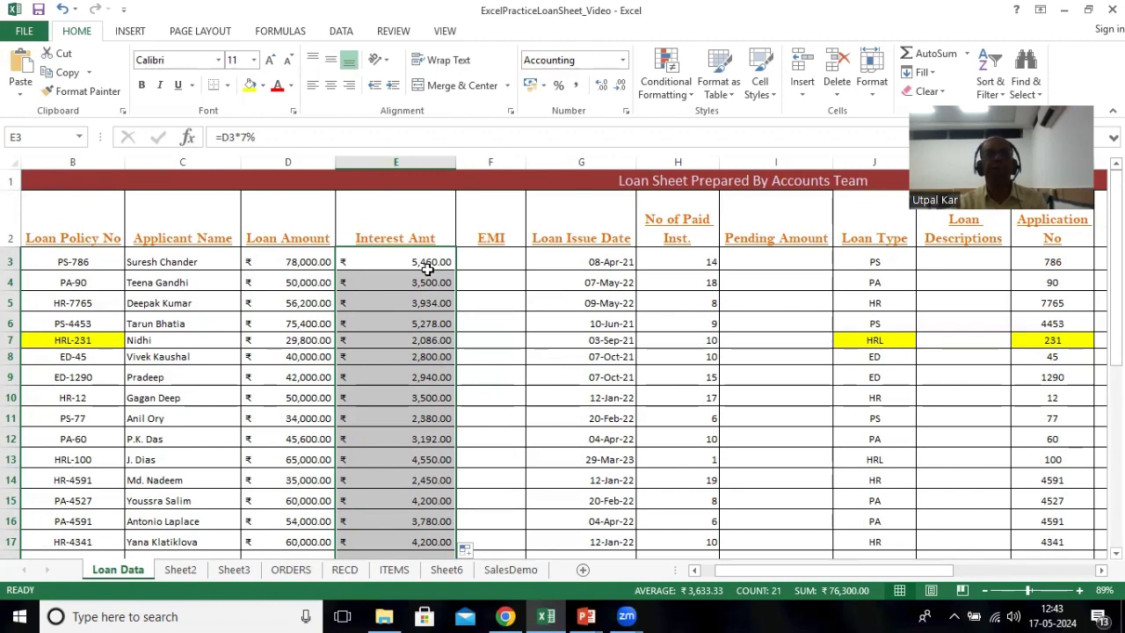
left_click(355, 260)
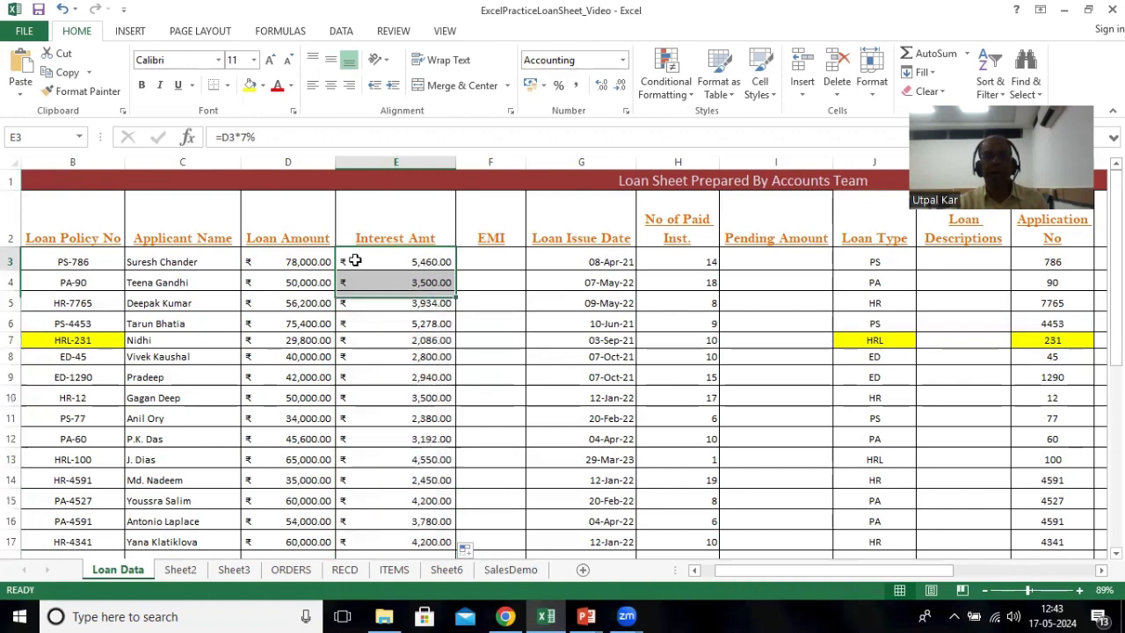
left_click(355, 338)
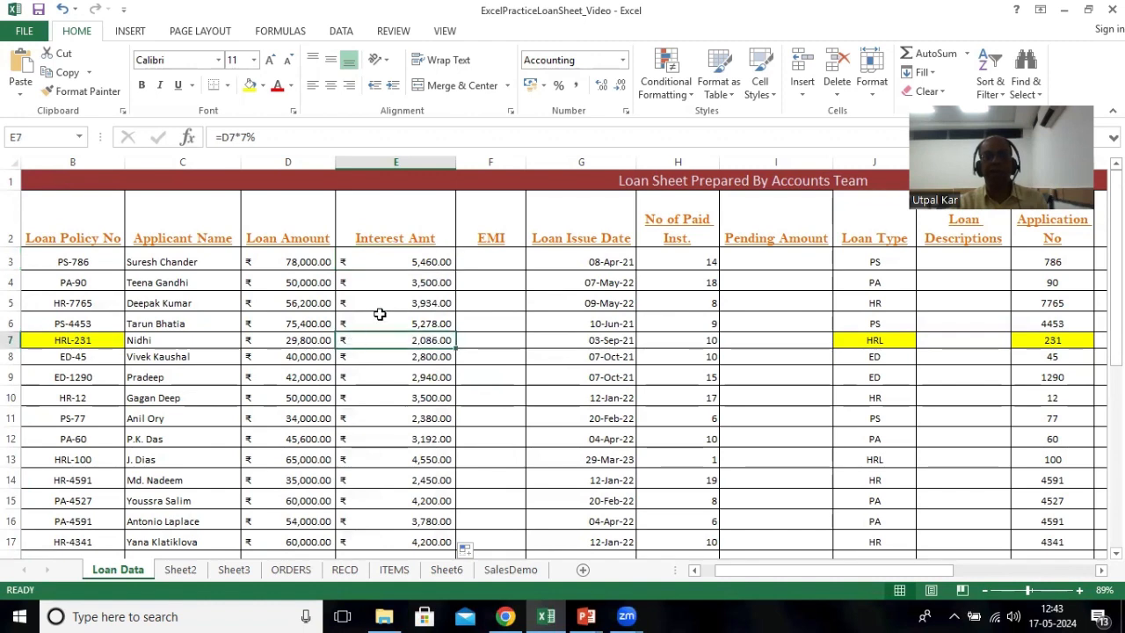
left_click(381, 302)
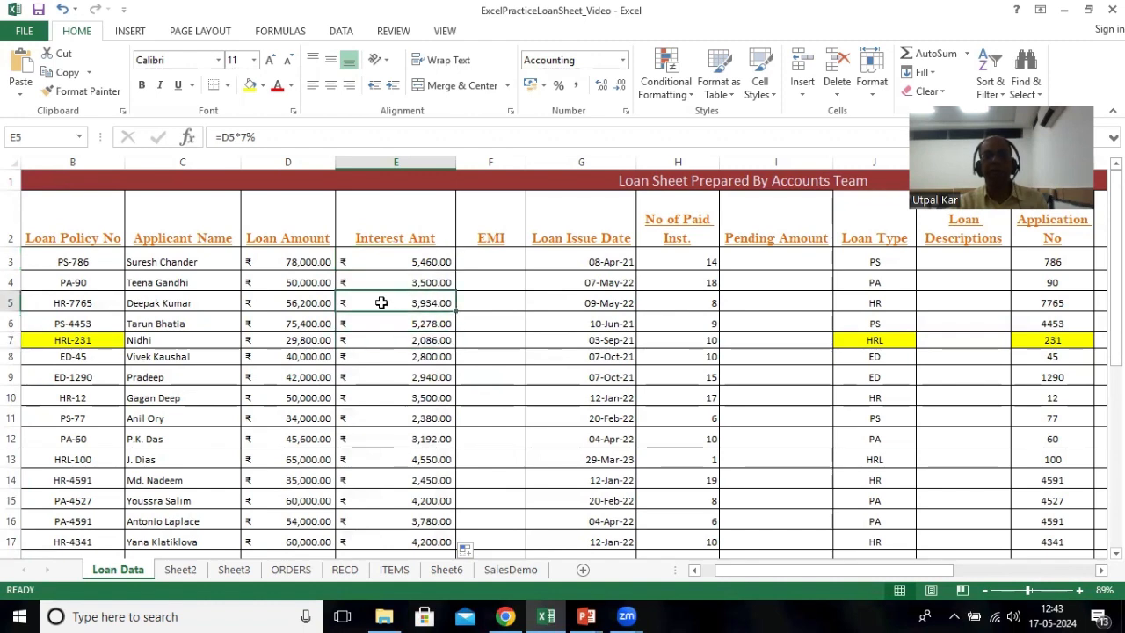
left_click(386, 414)
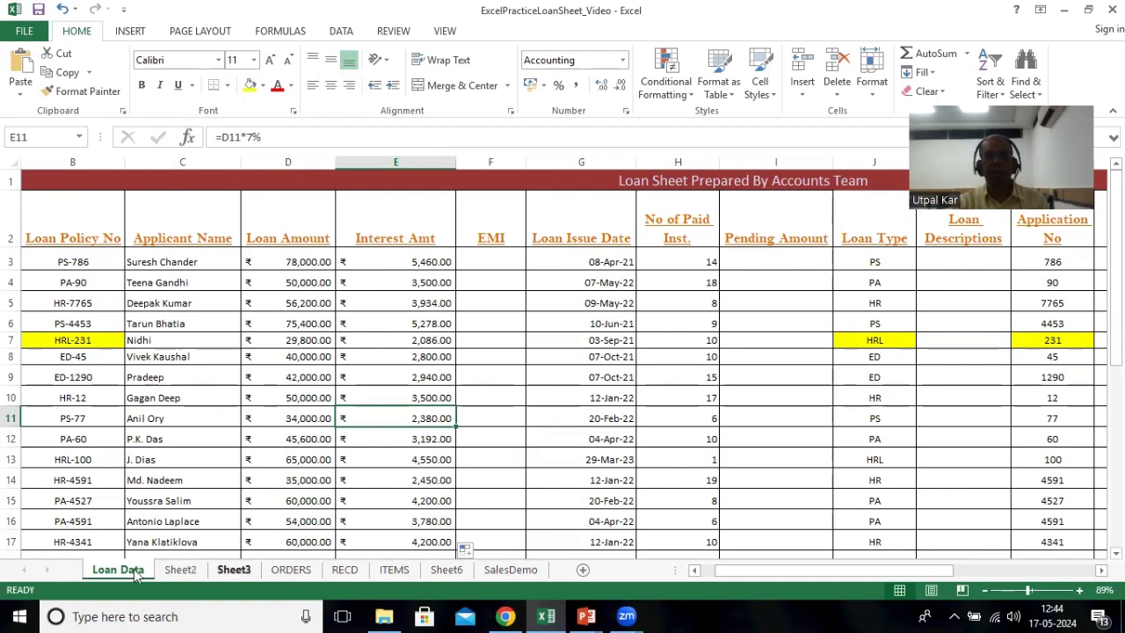
Step: On Sheet3, name the 7% cell C9 as ROI
key("ctrl+Page_Down")
key("ctrl+Page_Down")
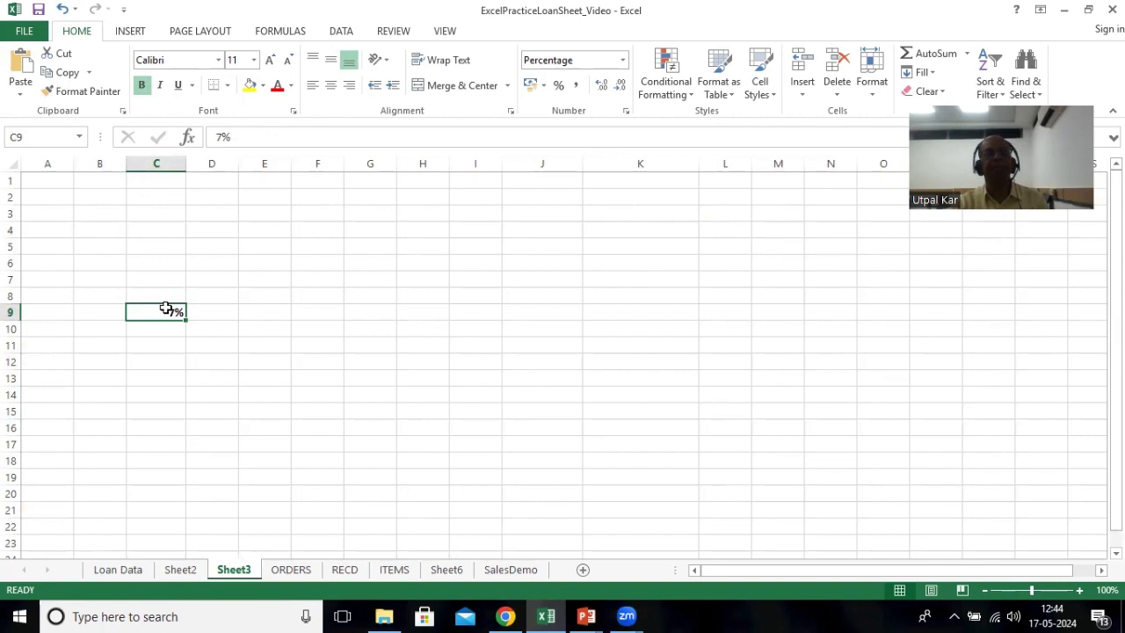
left_click(26, 138)
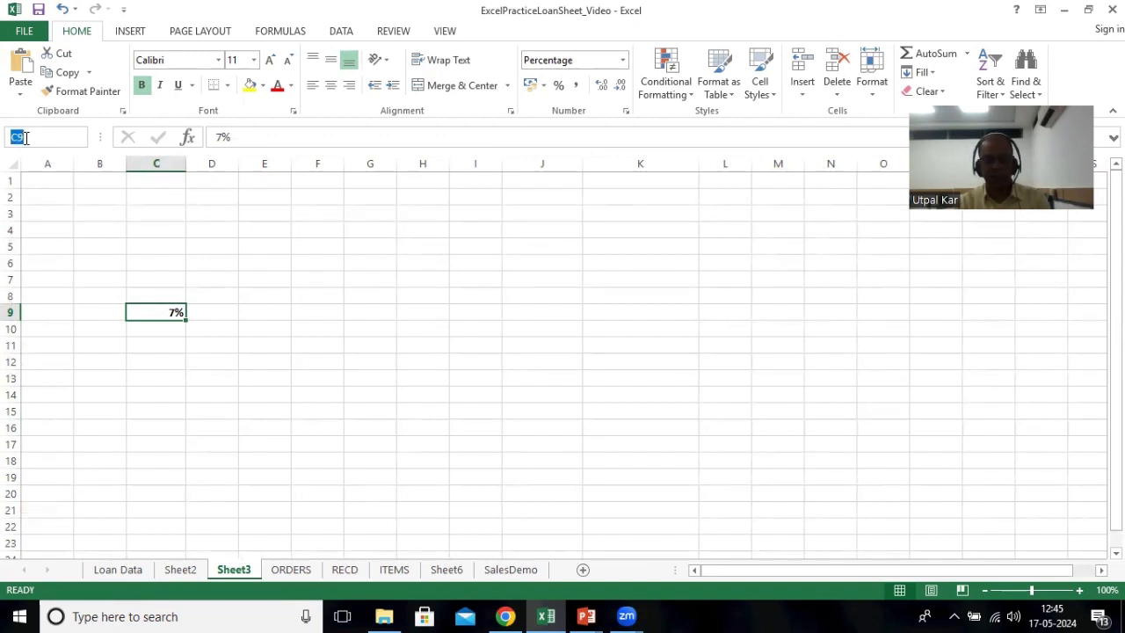
type("RO")
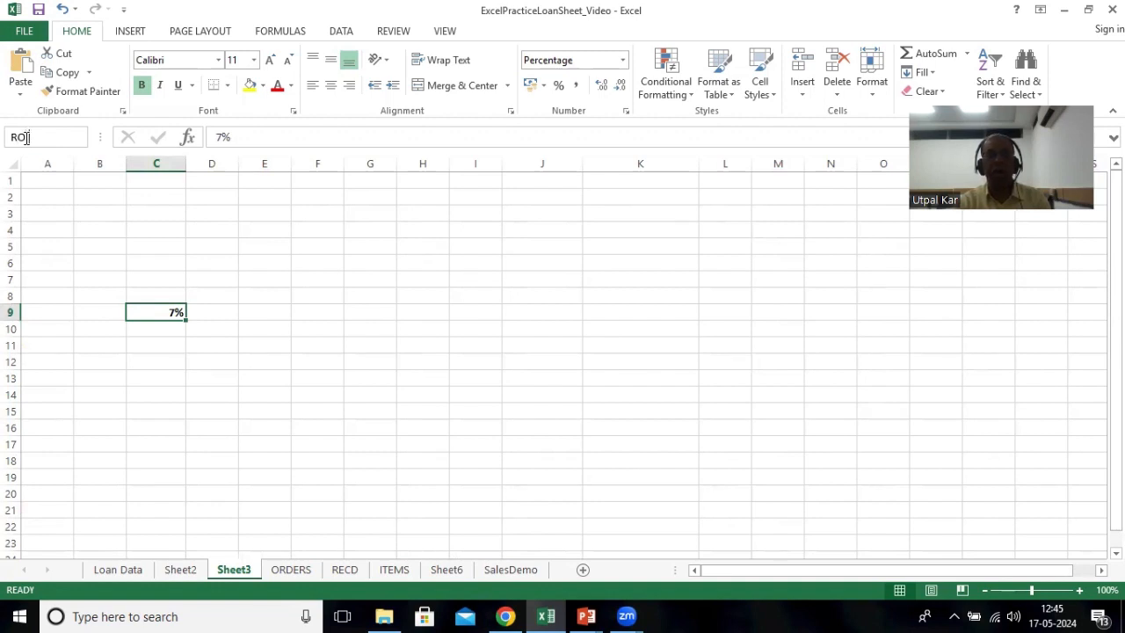
type("I")
key("Return")
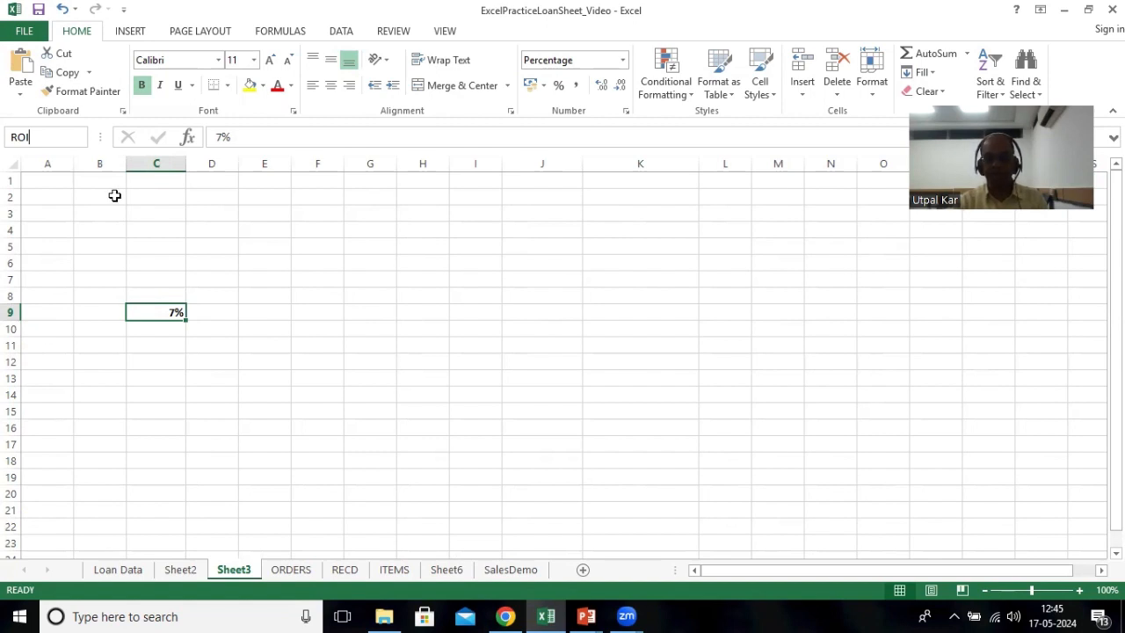
key("Return")
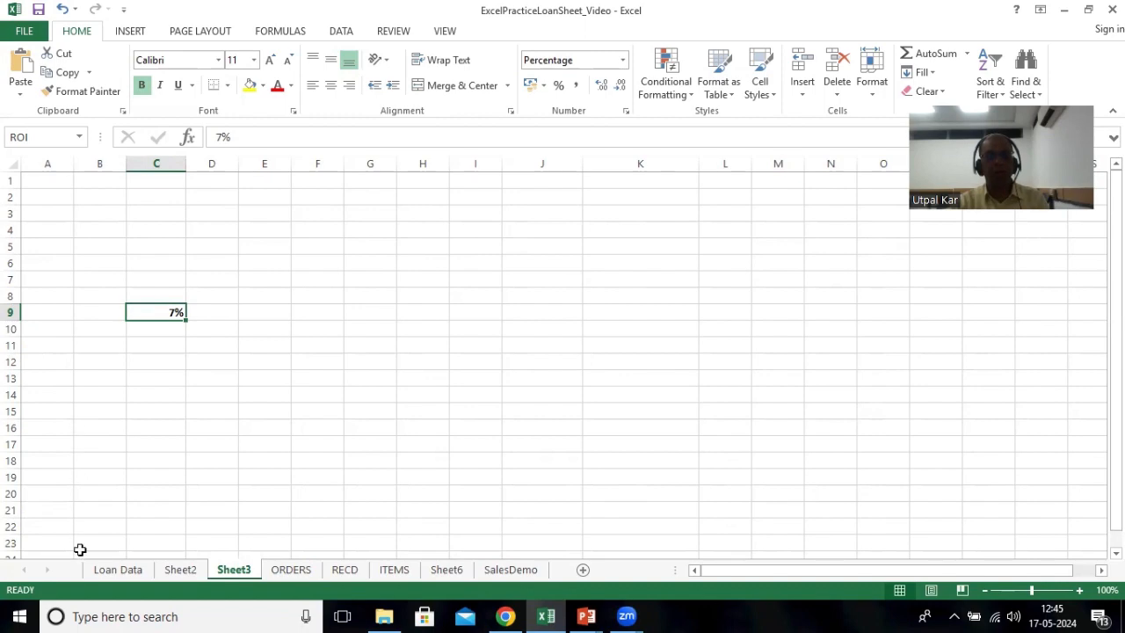
Step: Change the E3 interest formula on Loan Data to =D3*ROI, replacing the 7% with the ROI name
left_click(100, 573)
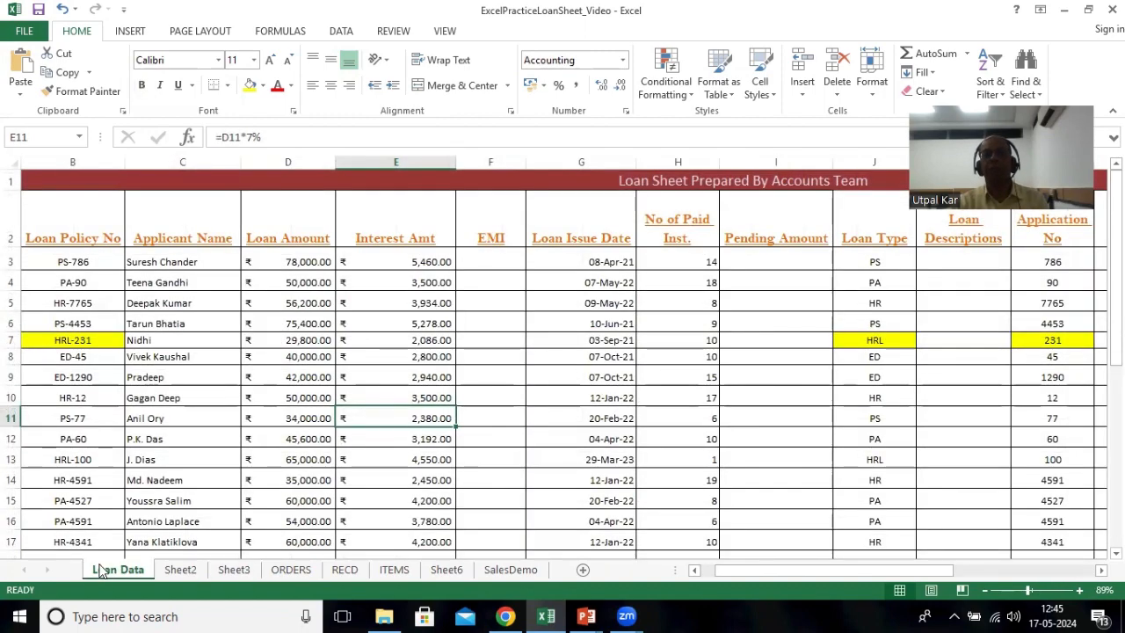
left_click(381, 261)
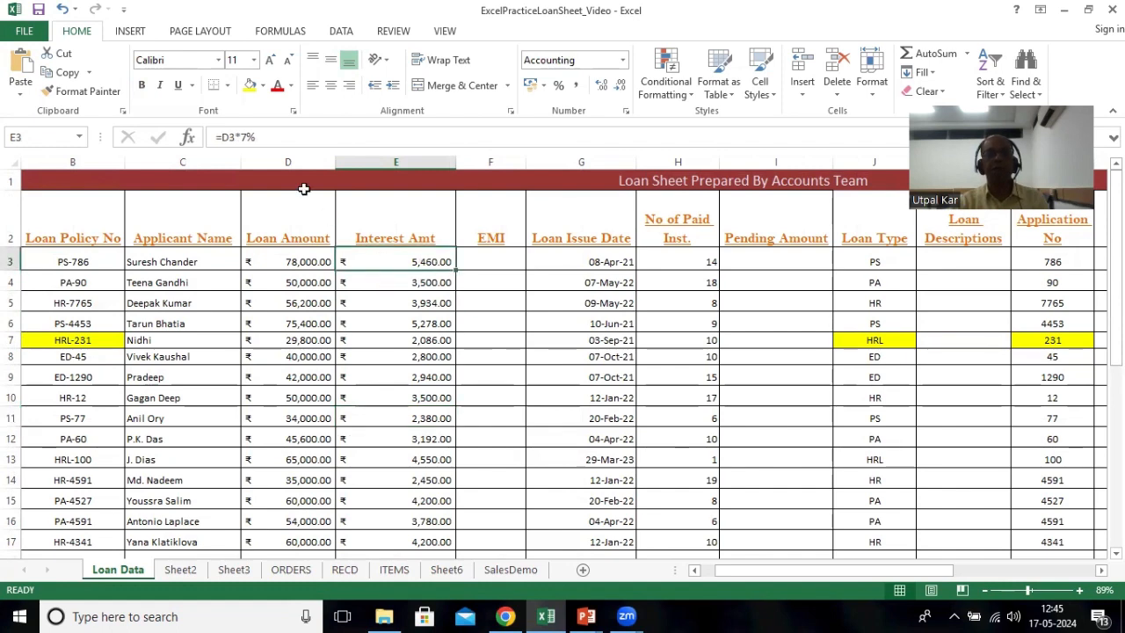
left_click(265, 137)
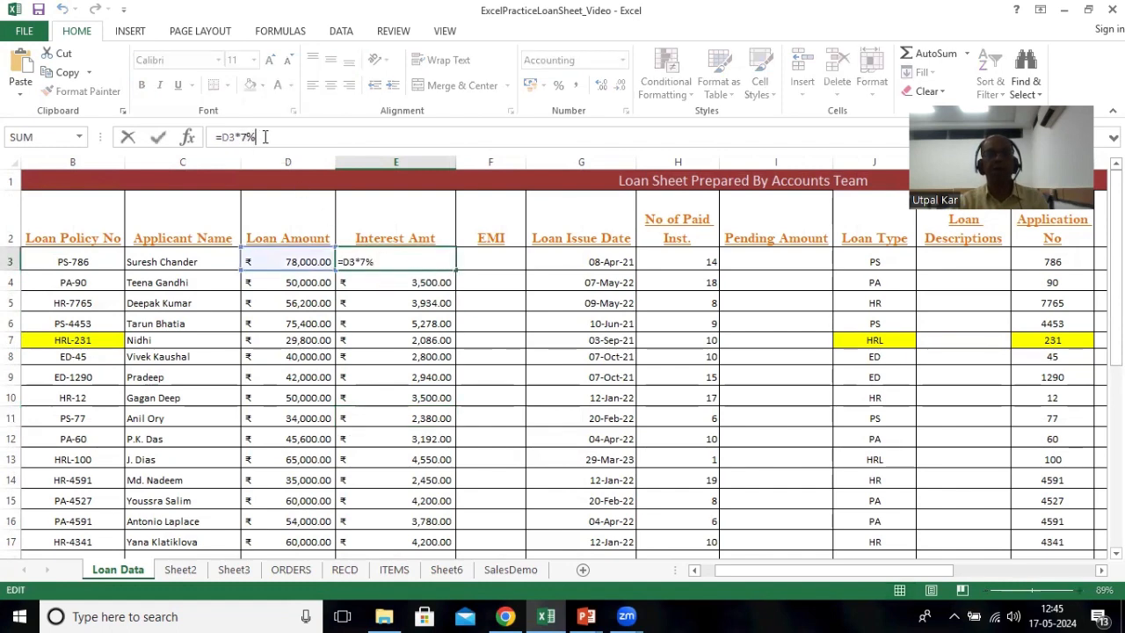
key("BackSpace")
key("BackSpace")
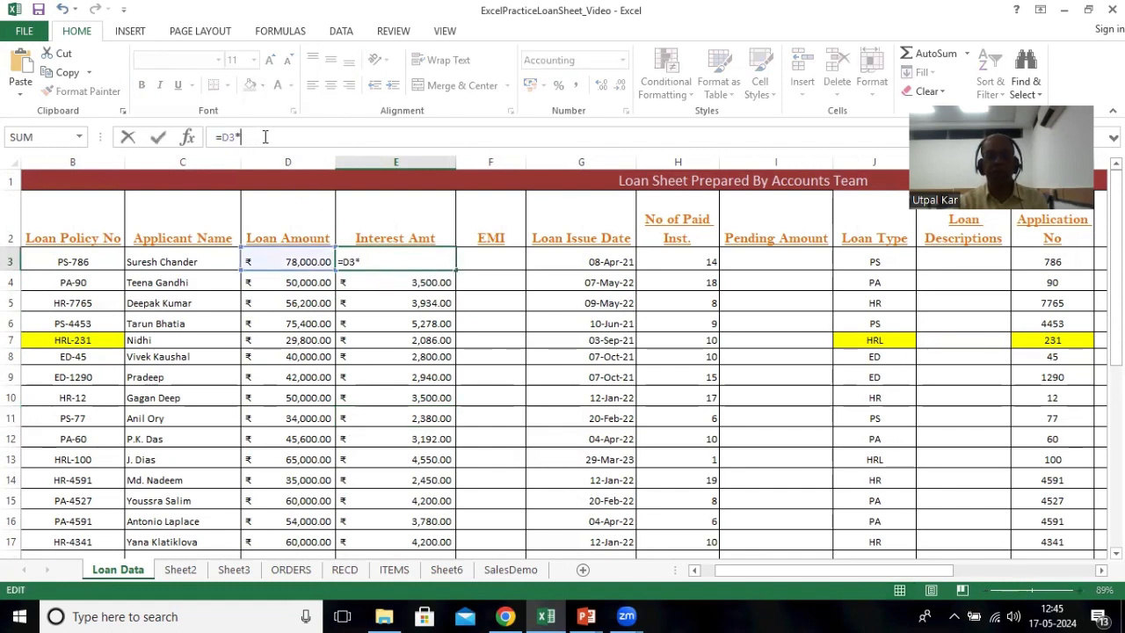
type("ROI")
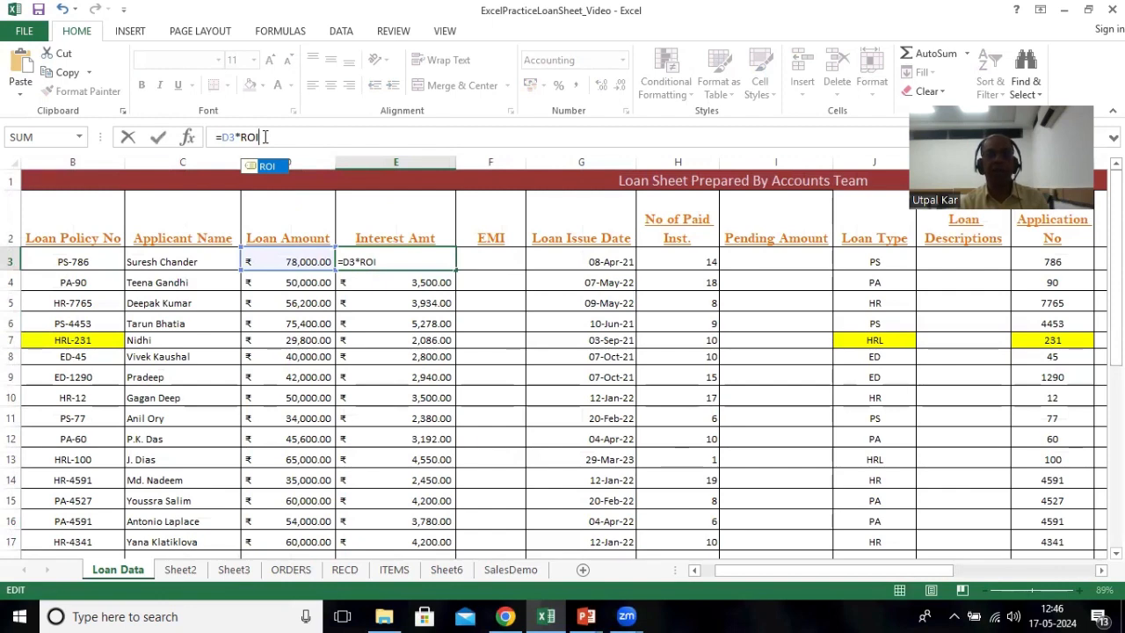
key("Return")
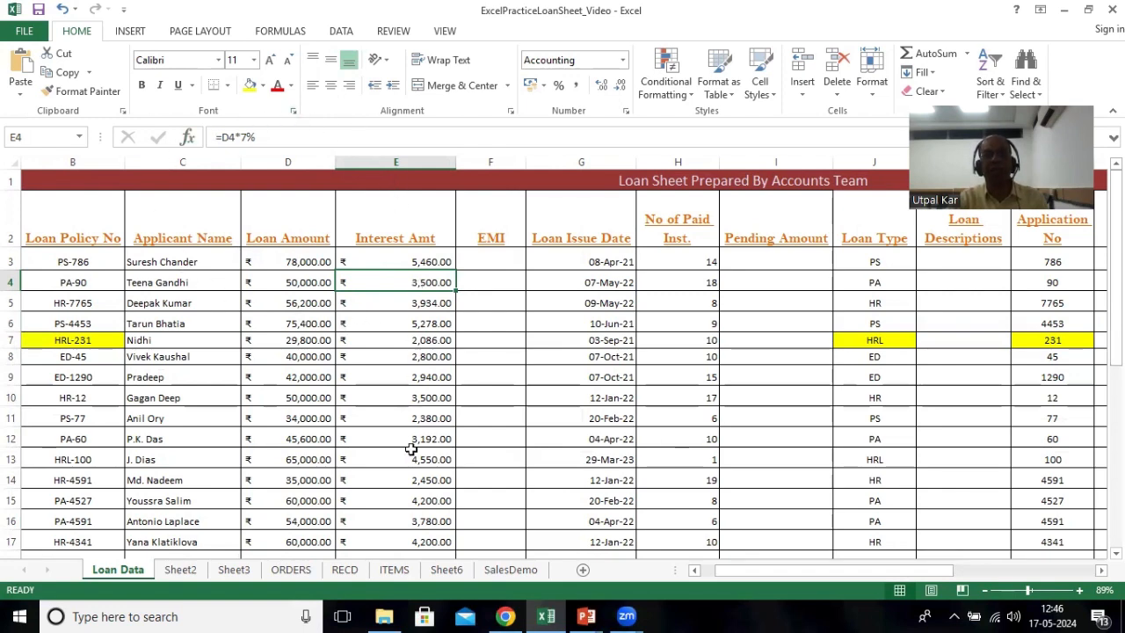
Step: Fill the =D3*ROI formula from E3 down to E23 and check a copied formula
left_click(387, 260)
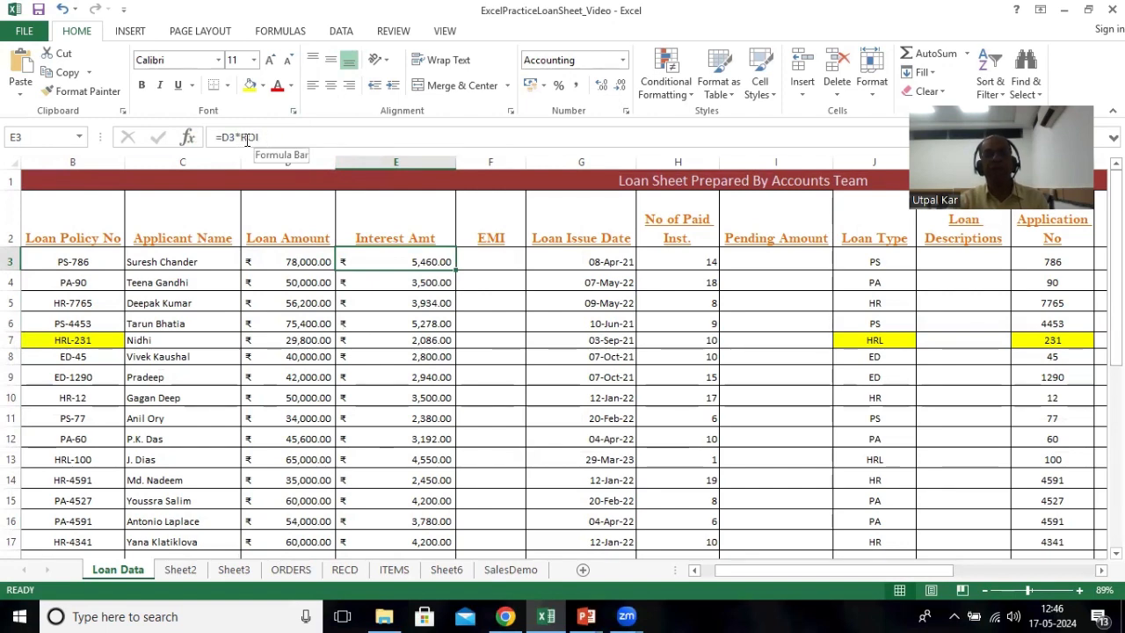
left_click_drag(457, 267, 451, 496)
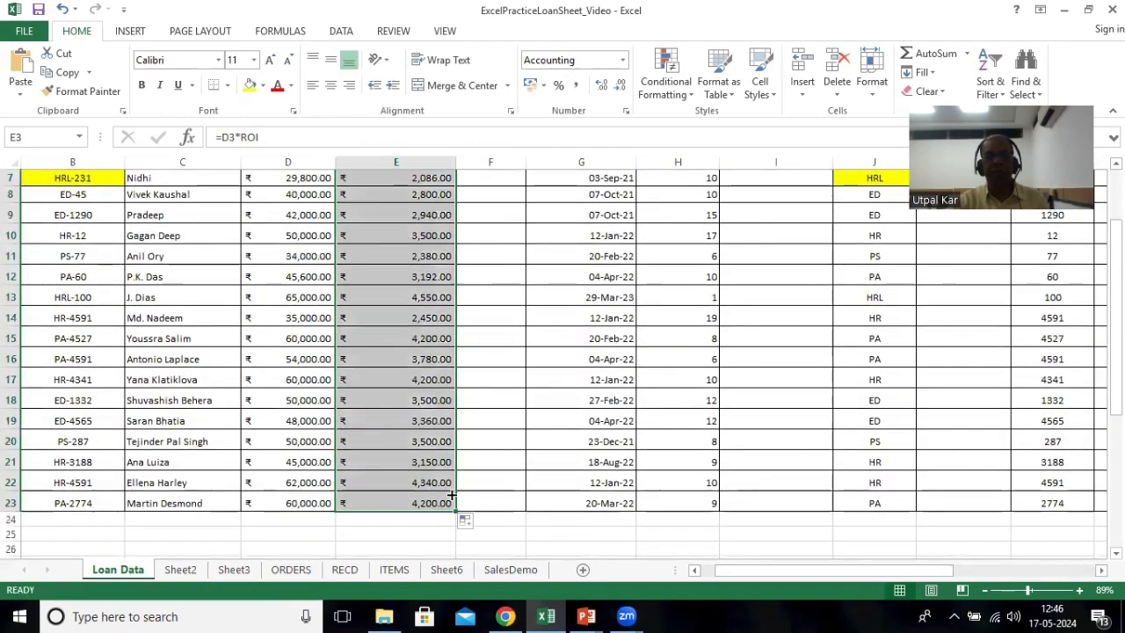
left_click(396, 317)
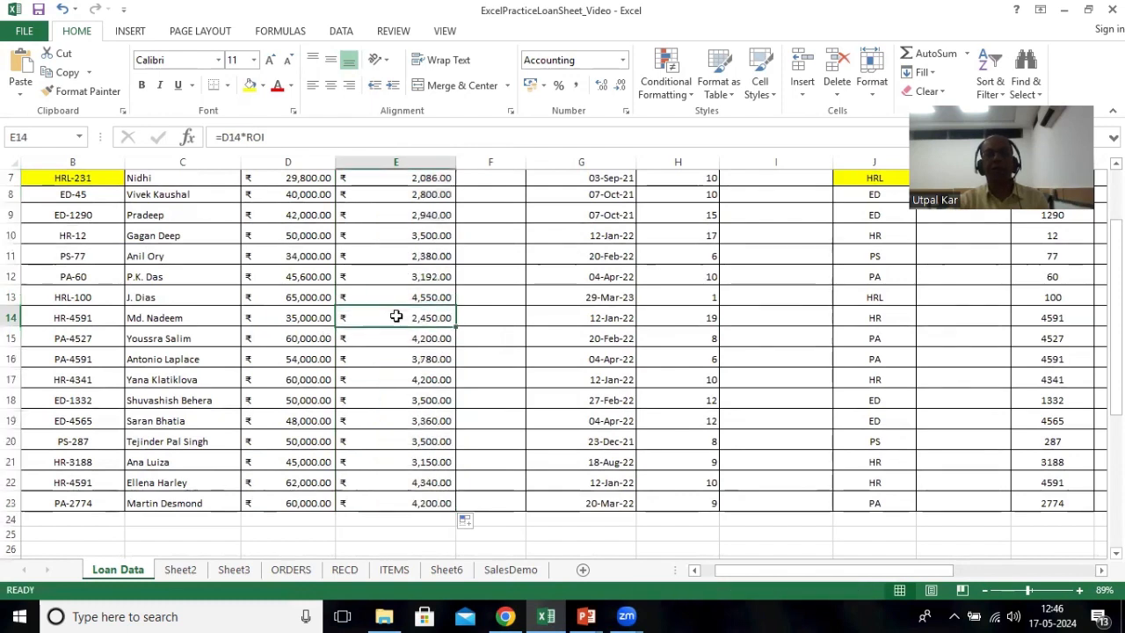
Step: Jump to the cell named ROI using Go To
left_click(383, 394)
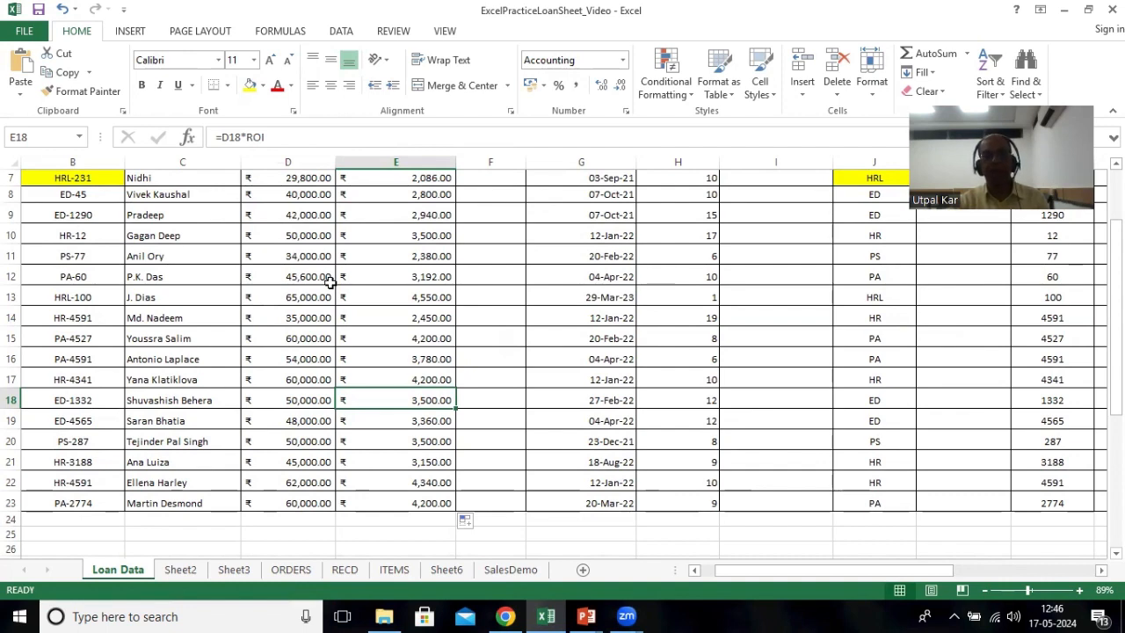
scroll(412, 323, "up", 2)
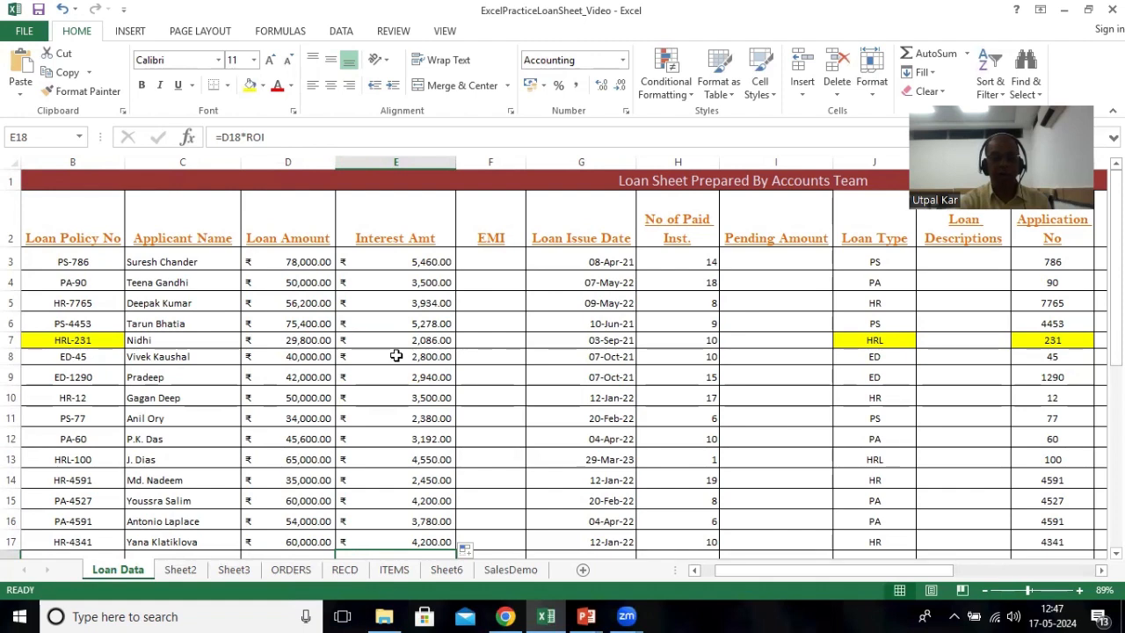
key("F5")
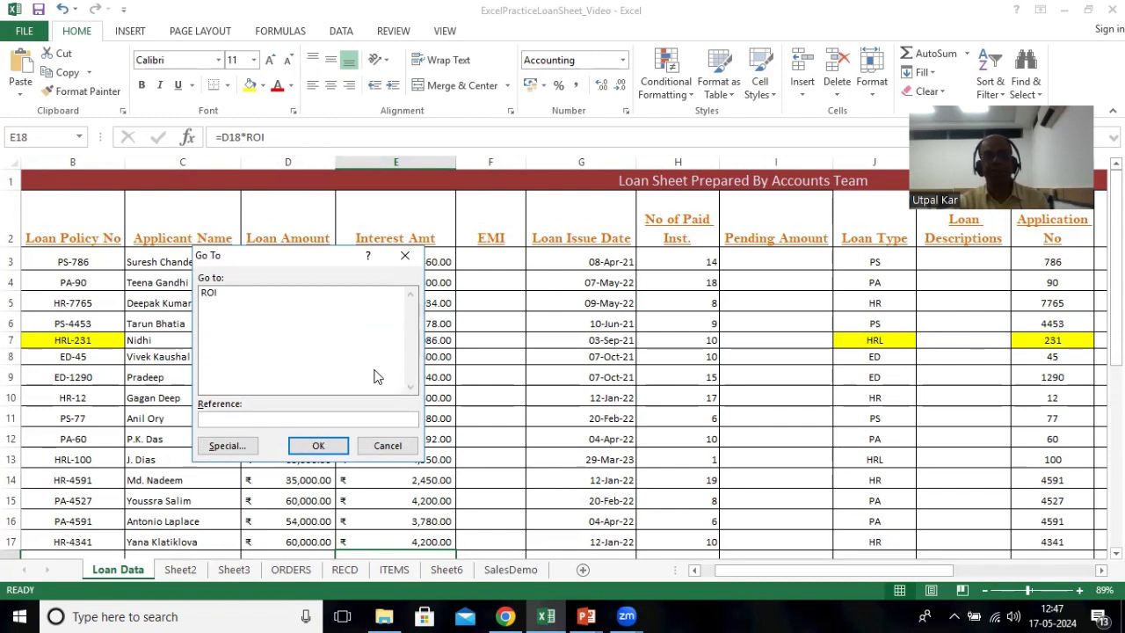
left_click(210, 293)
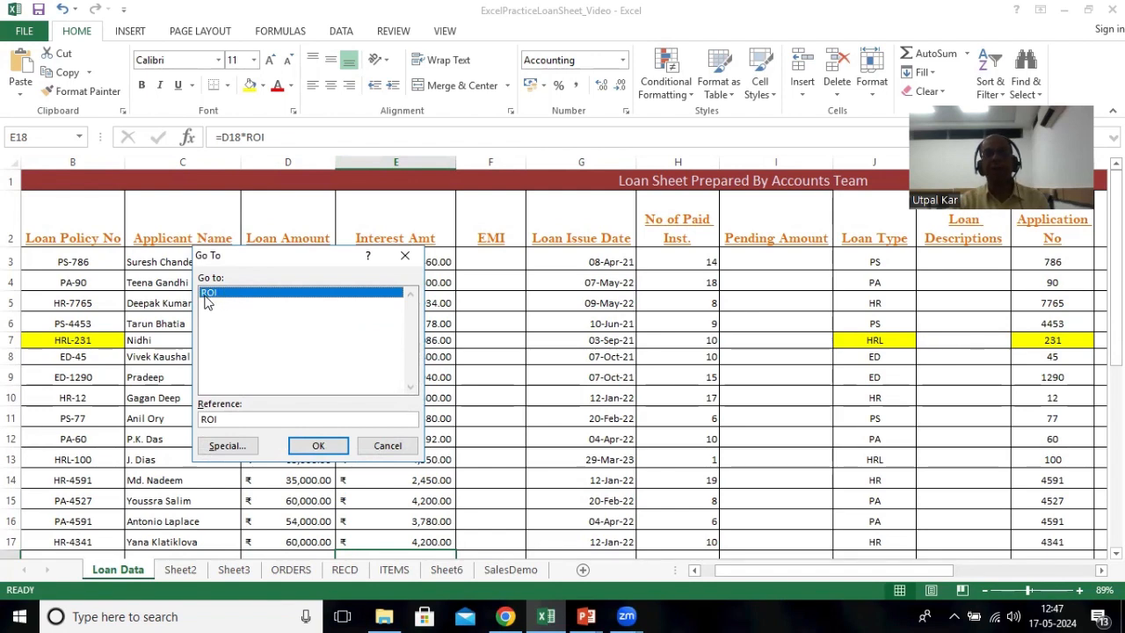
left_click(297, 448)
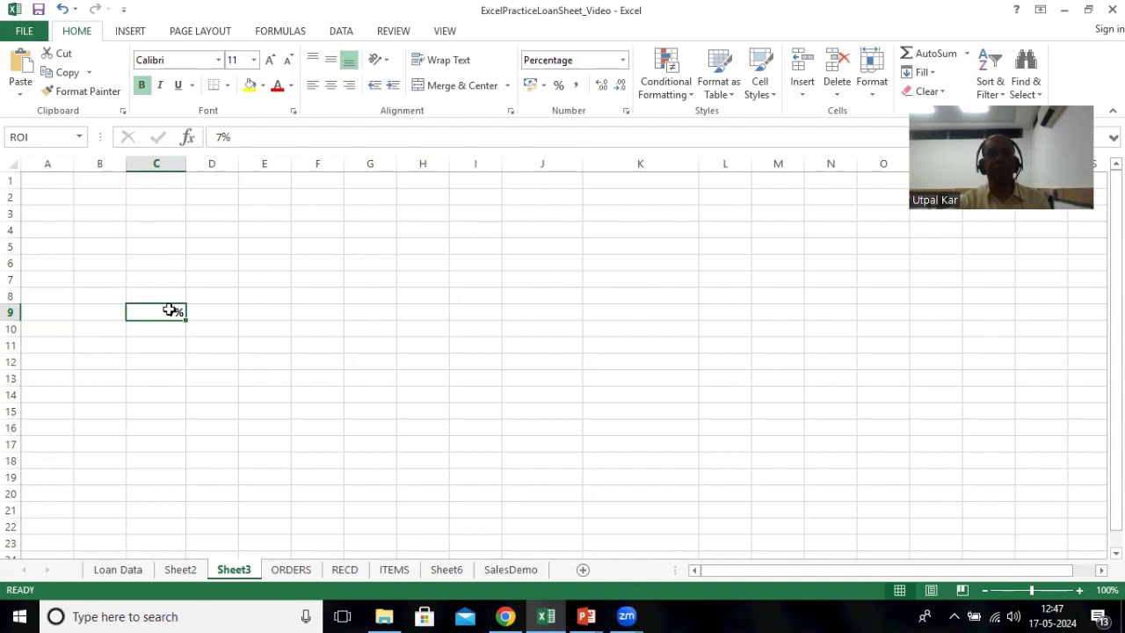
Step: On the ORDERS sheet, name the order table range A1:C8 as ORDERS
left_click(284, 569)
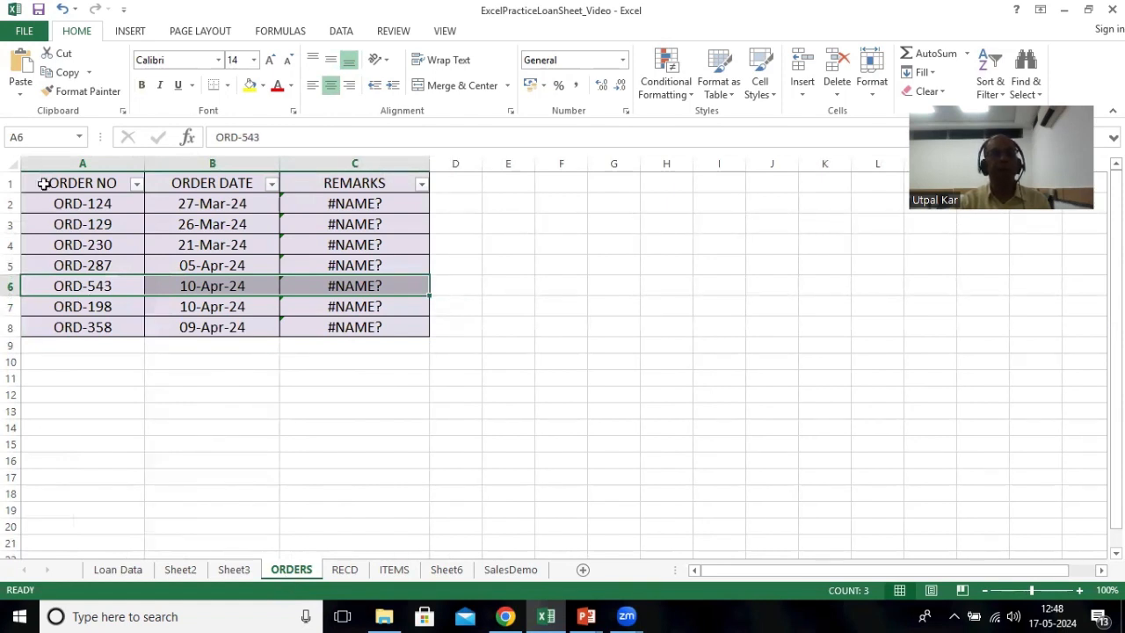
left_click_drag(43, 181, 320, 325)
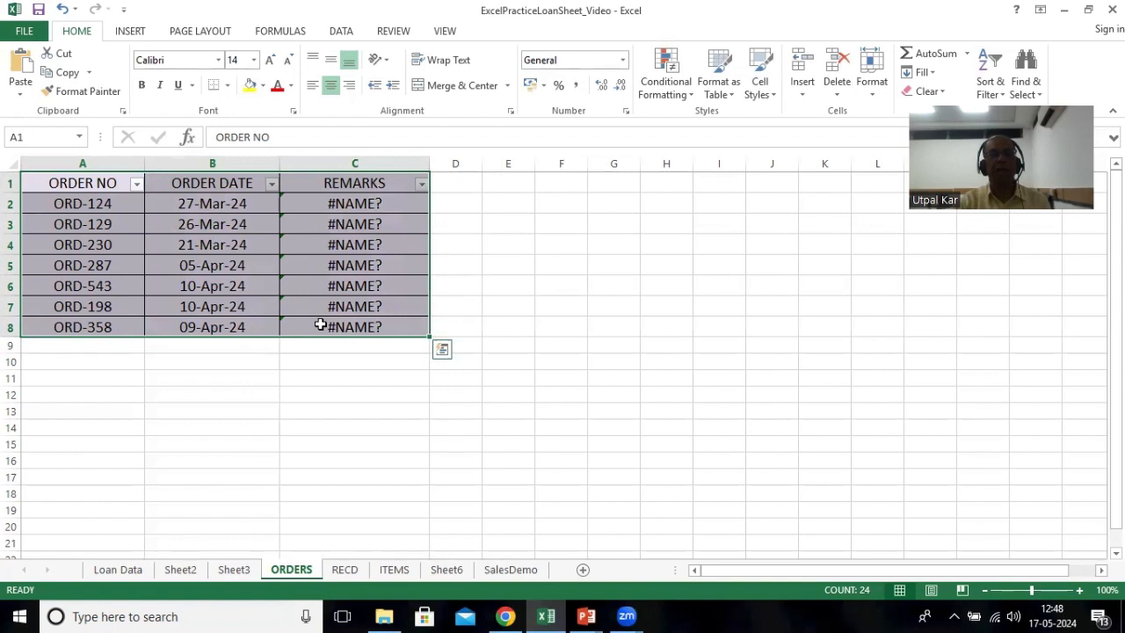
left_click(36, 135)
type("ORDERS")
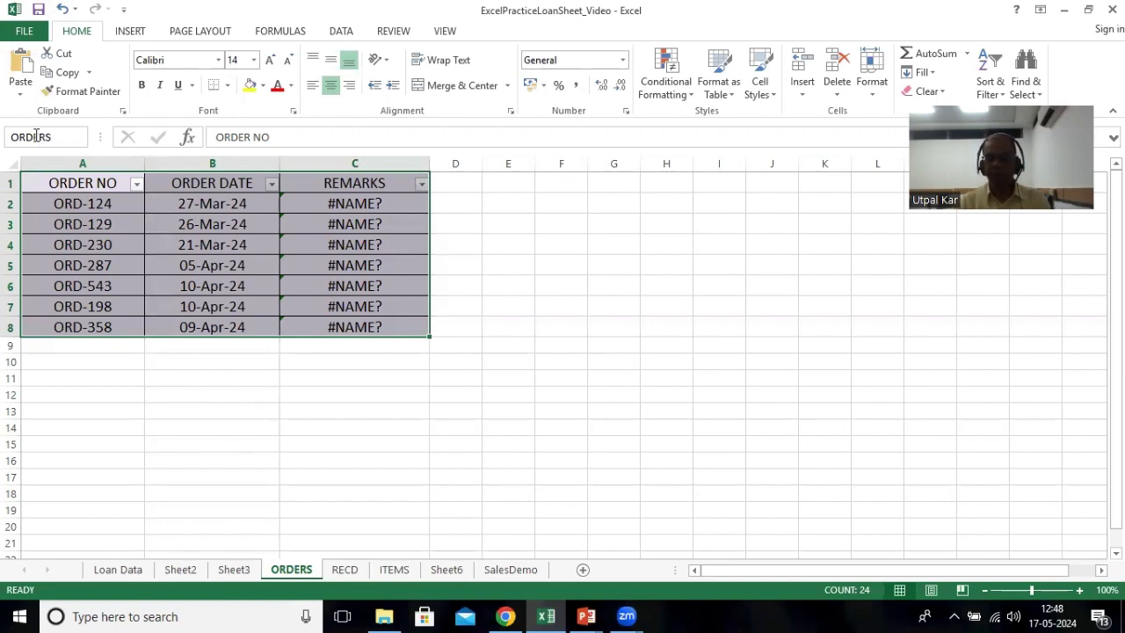
key("Return")
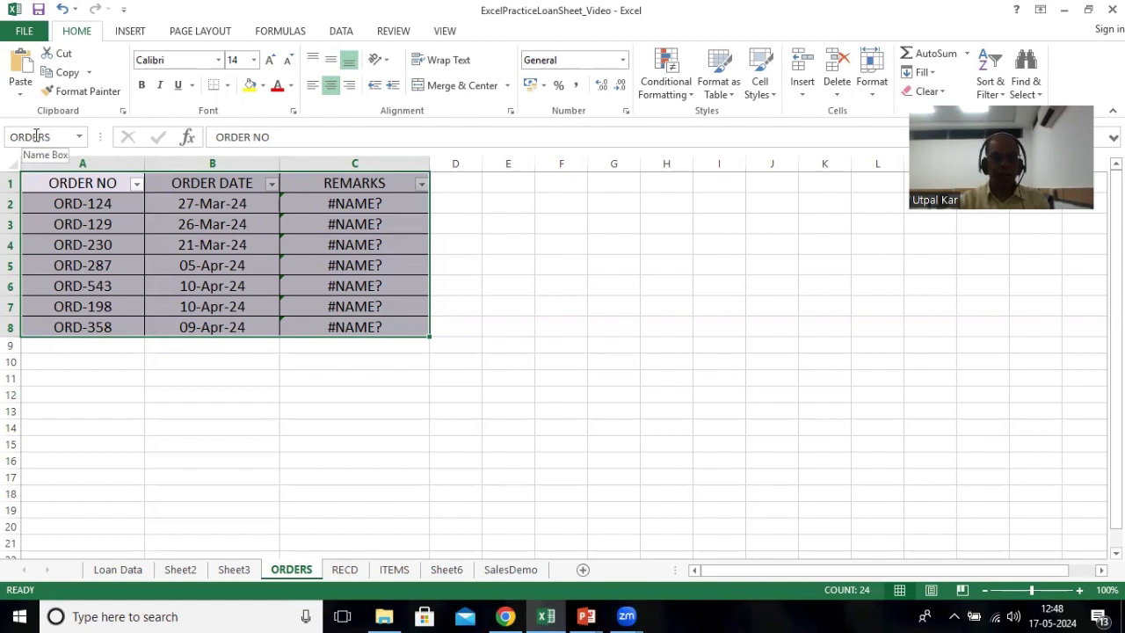
Step: Use Go To to jump to the ROI cell and back to the ORDERS range, then reselect the table to check its name
key("F5")
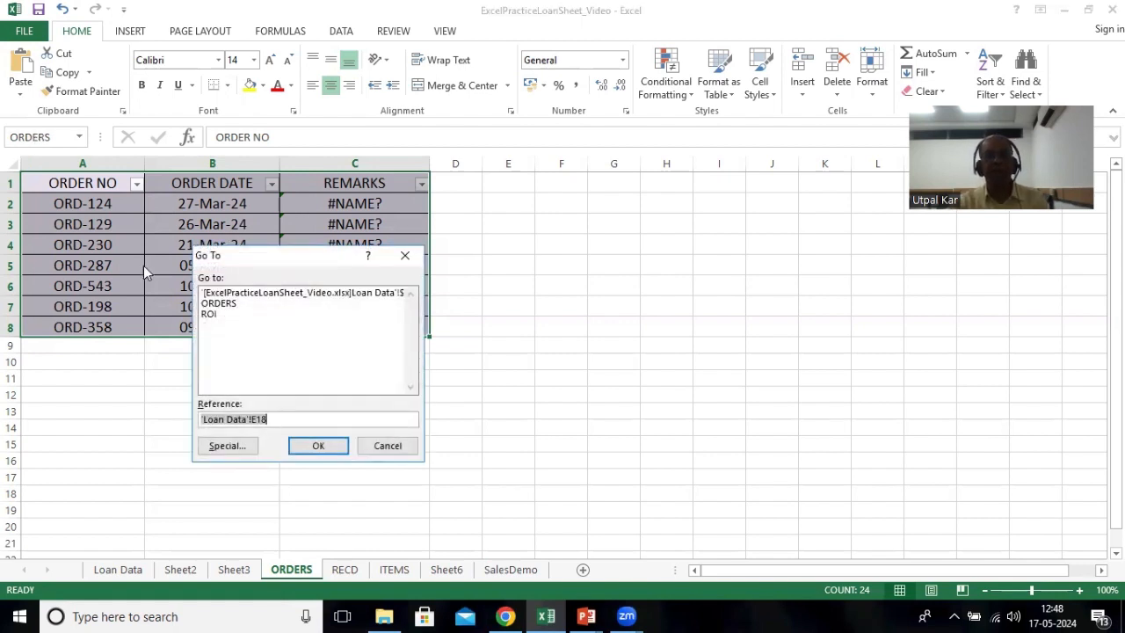
left_click(209, 314)
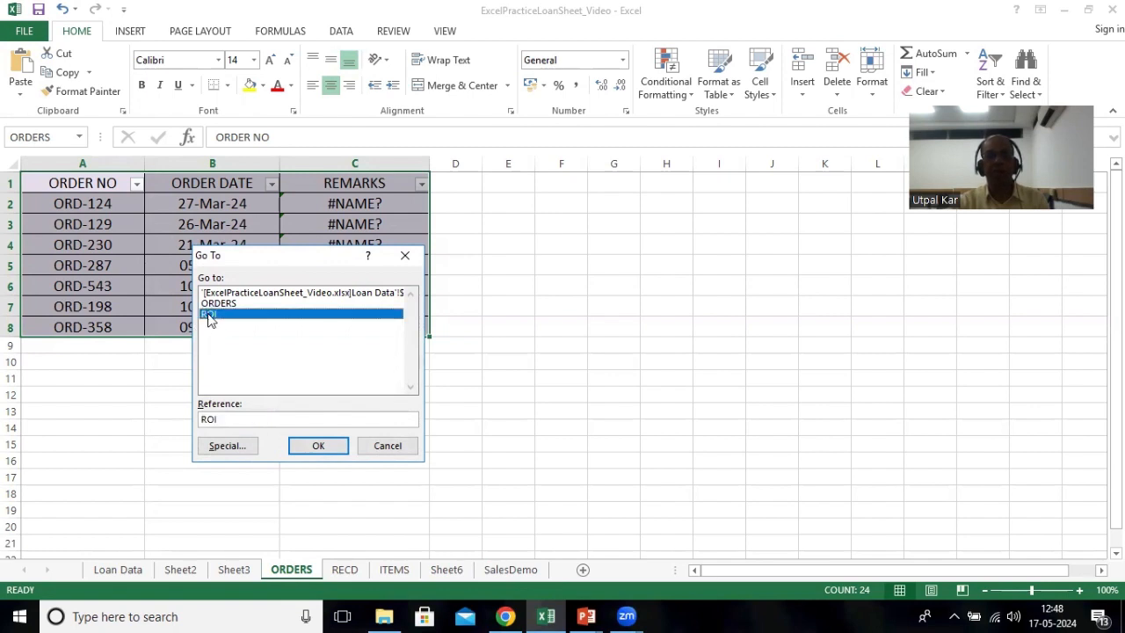
left_click(316, 446)
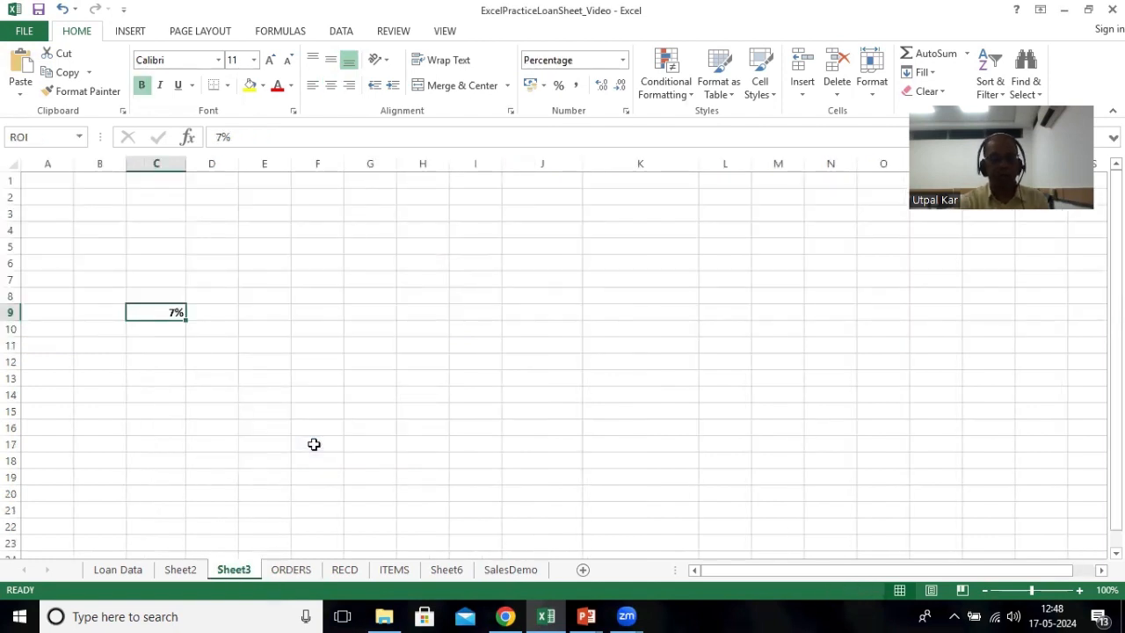
key("F5")
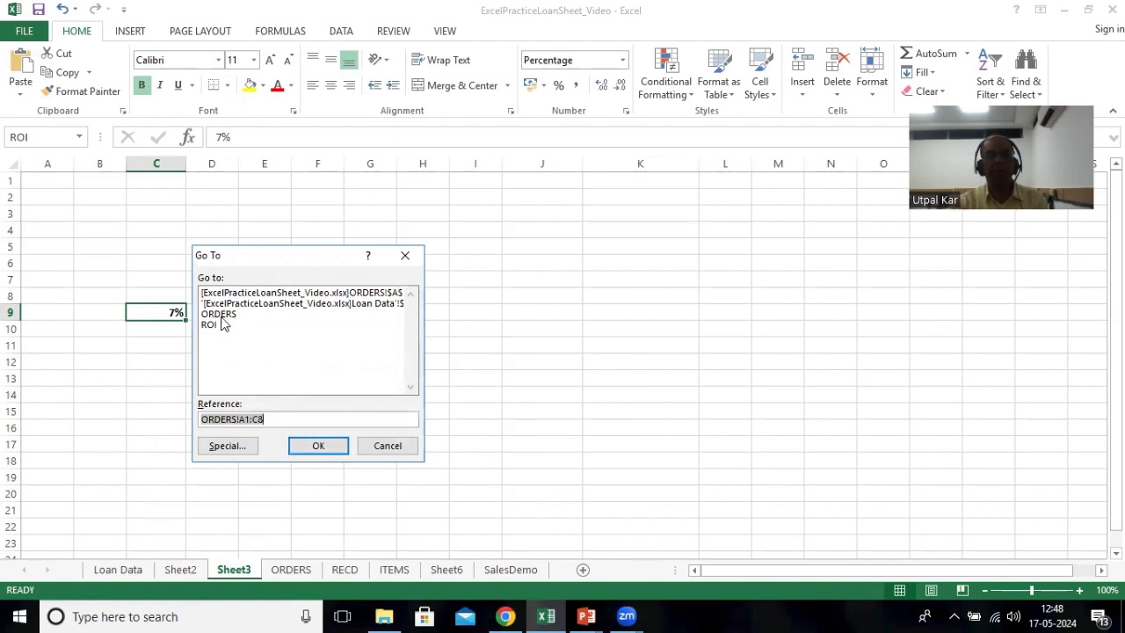
left_click(221, 316)
left_click(300, 445)
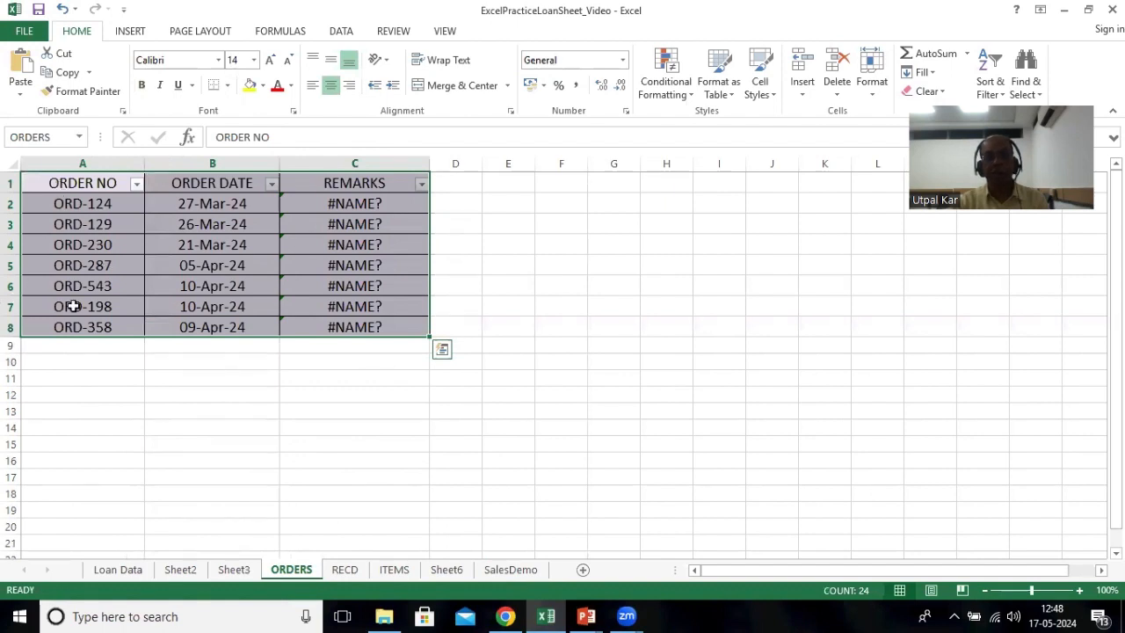
left_click_drag(43, 181, 188, 326)
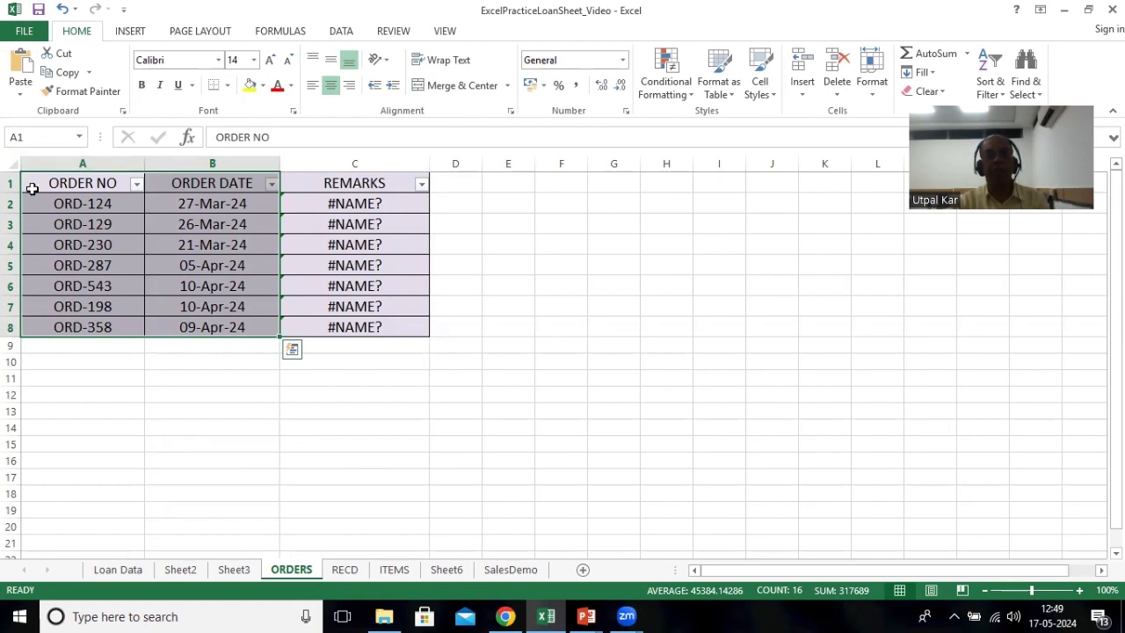
left_click_drag(35, 180, 318, 326)
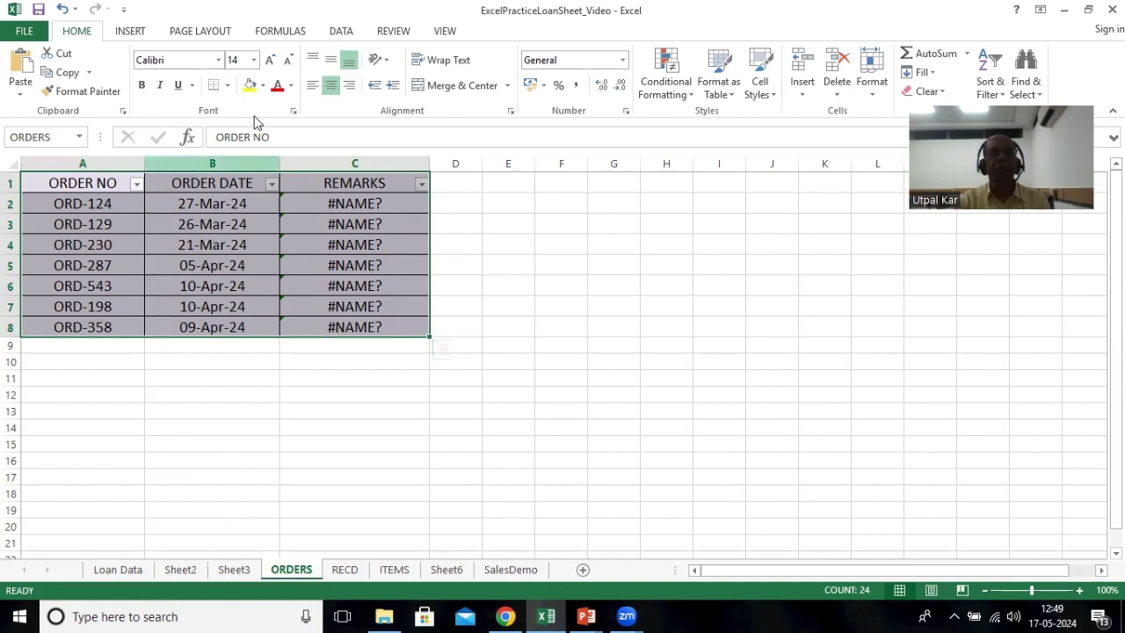
Step: Delete the ORDERS name in Name Manager and reselect the order table
left_click(279, 31)
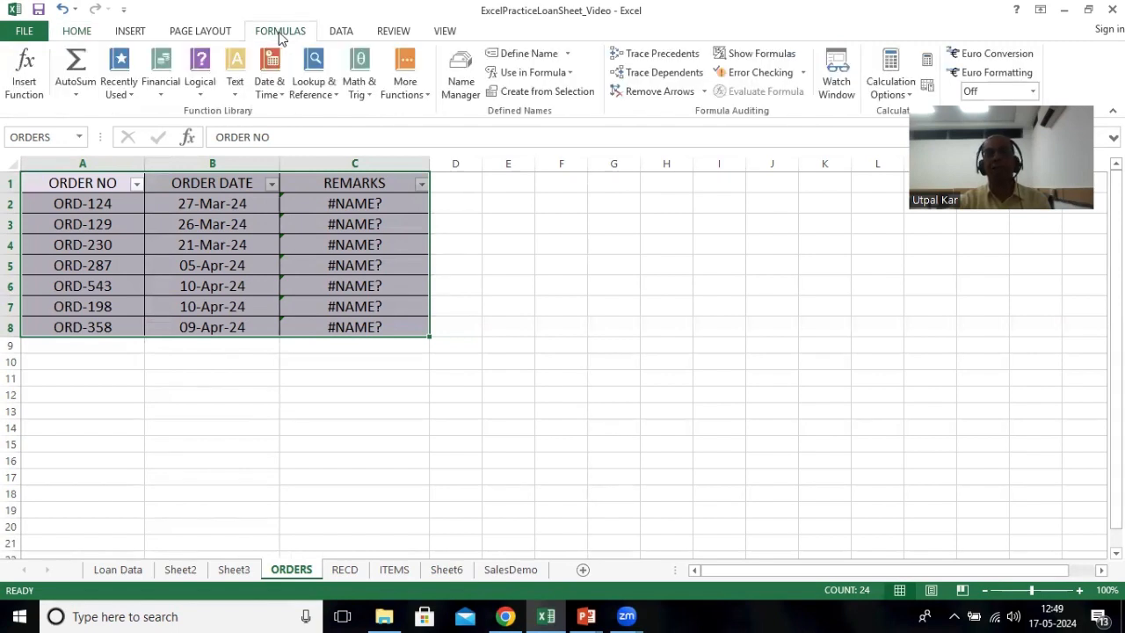
left_click(459, 88)
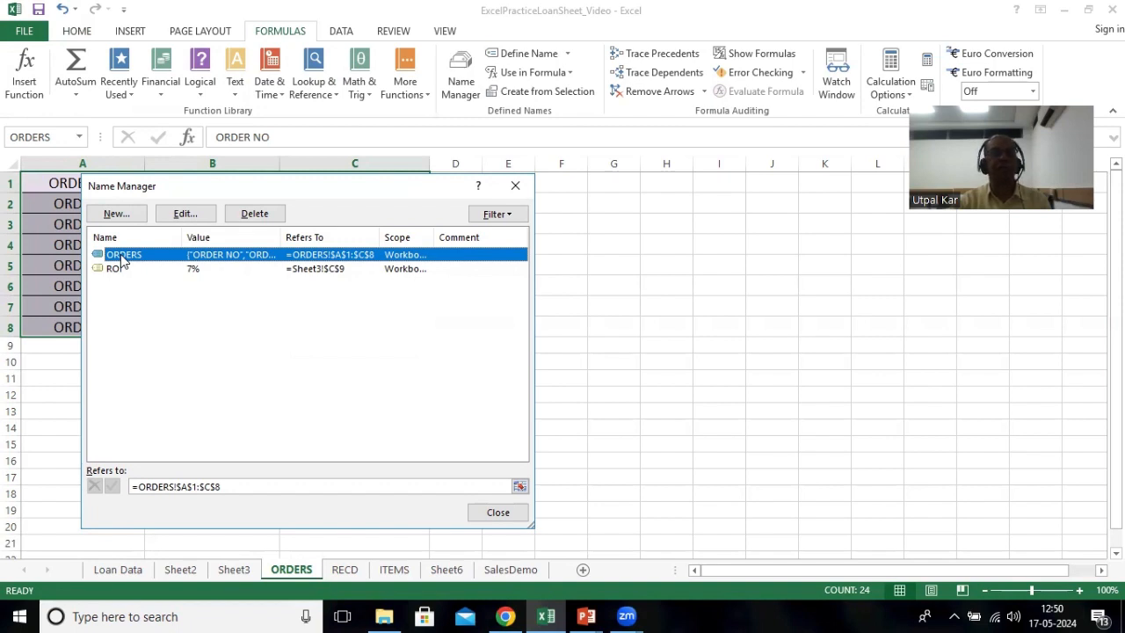
left_click(250, 216)
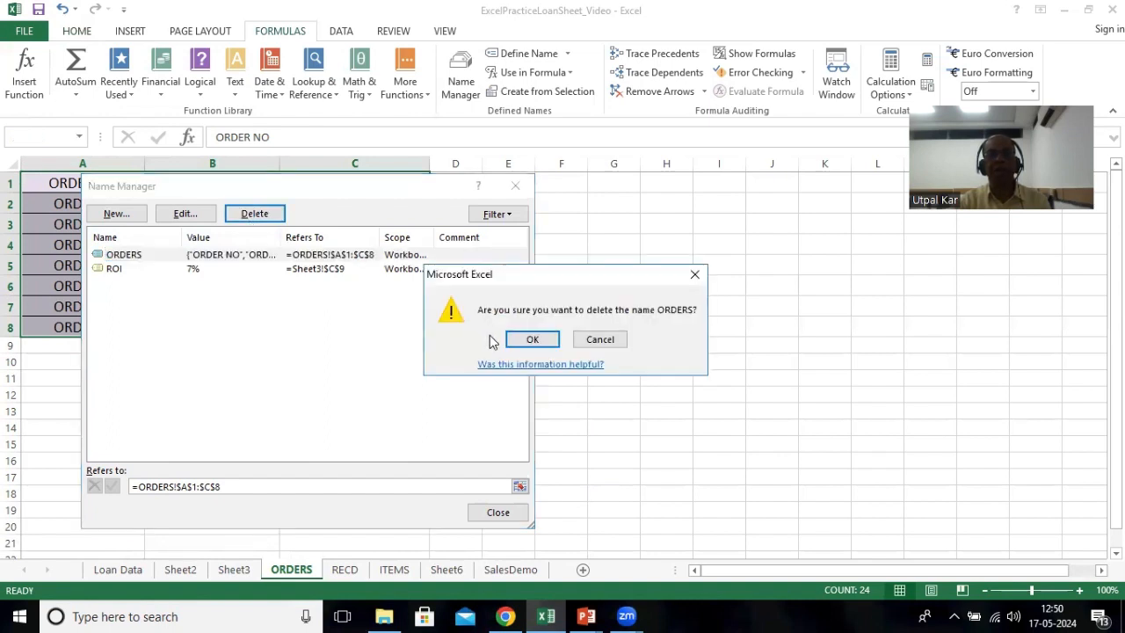
left_click(538, 343)
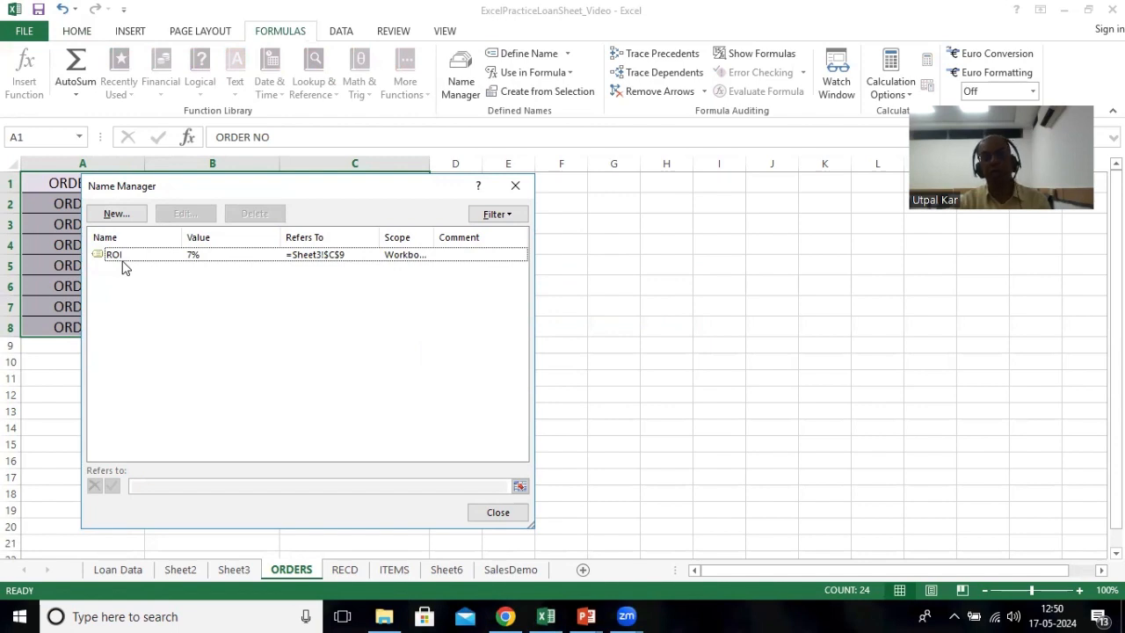
left_click(490, 512)
left_click_drag(41, 180, 313, 324)
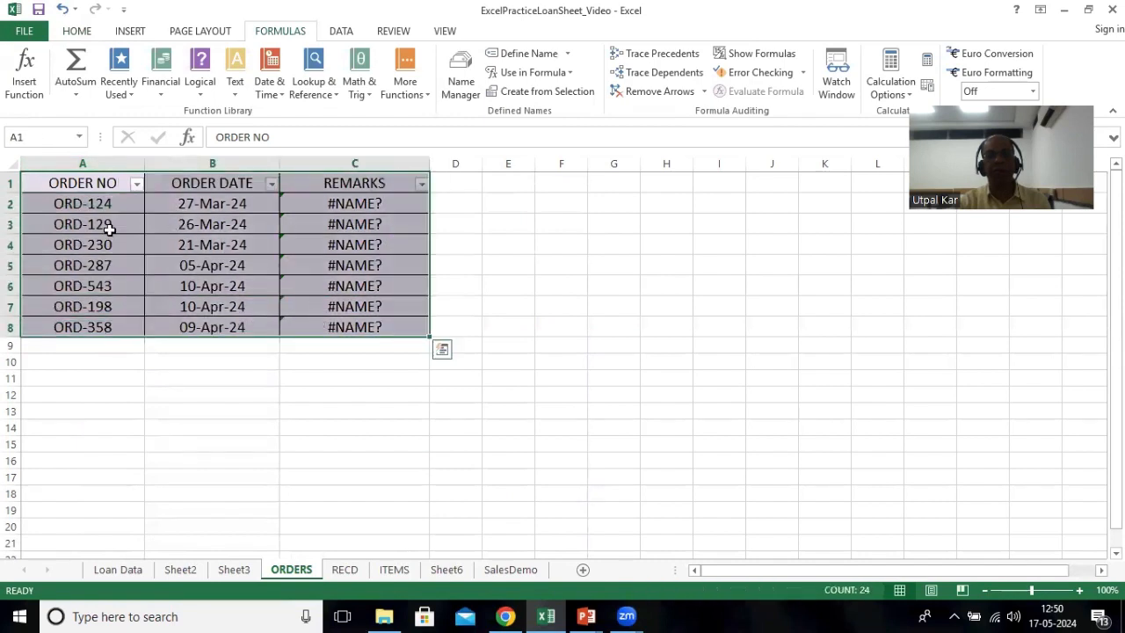